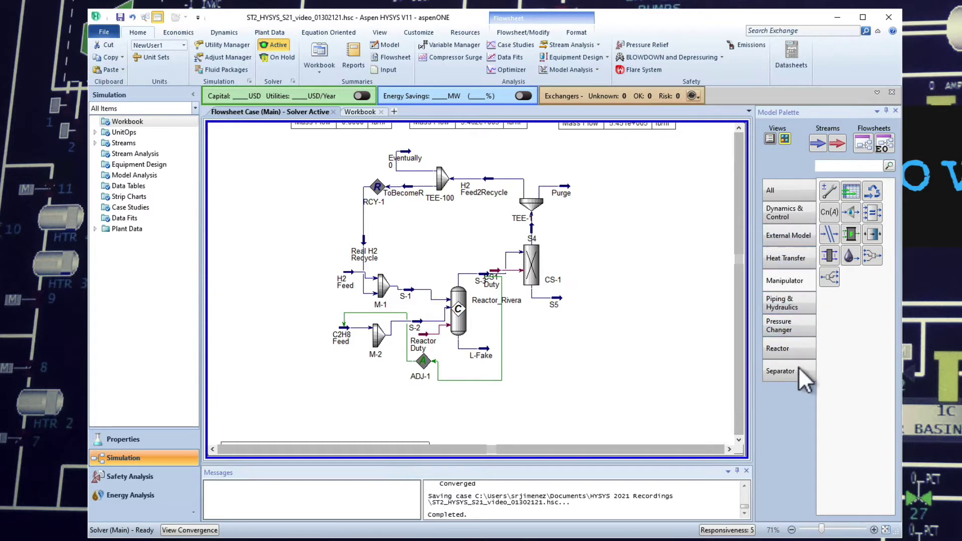
Place a Component Splitter from the Separator palette beside stream S5.
click(784, 375)
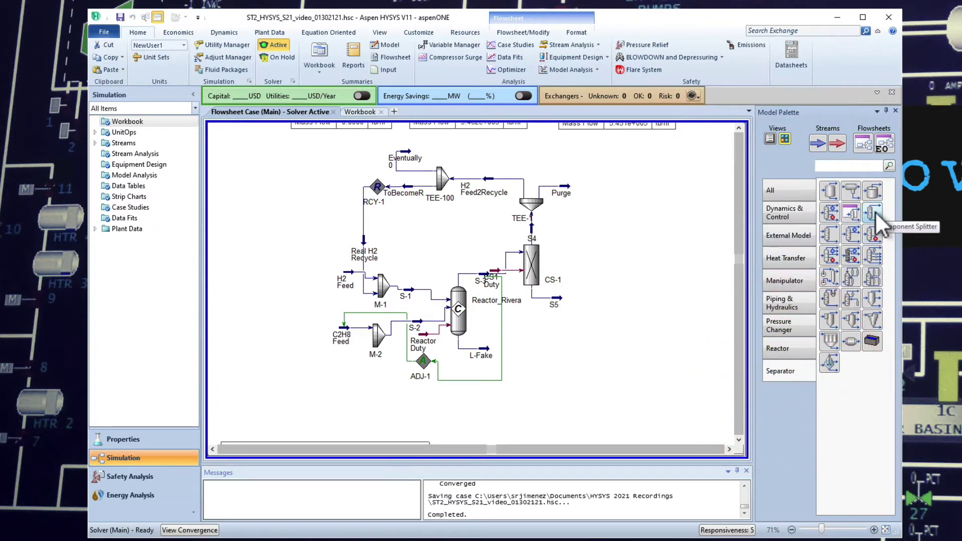
click(874, 215)
click(575, 338)
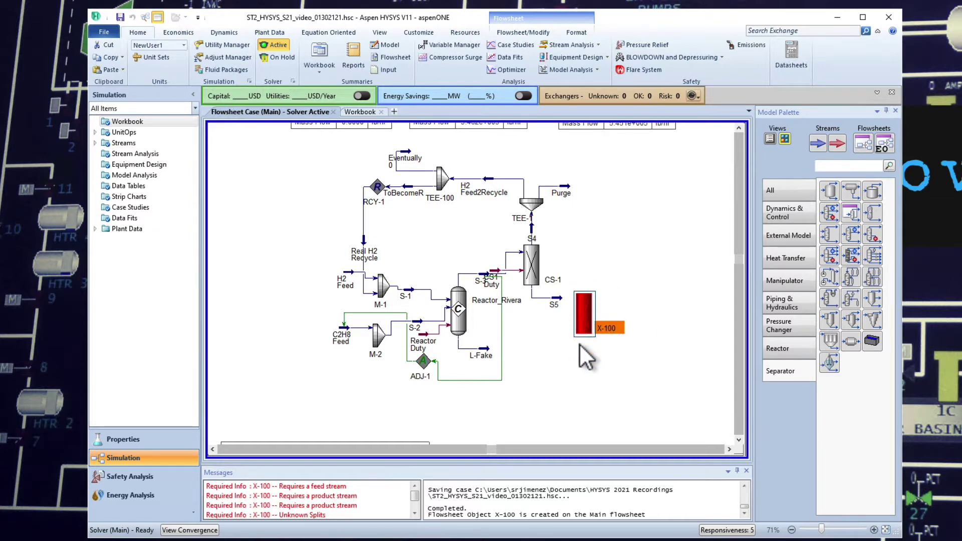
Rename the splitter CS-2 and feed it from stream S5.
double_click(584, 326)
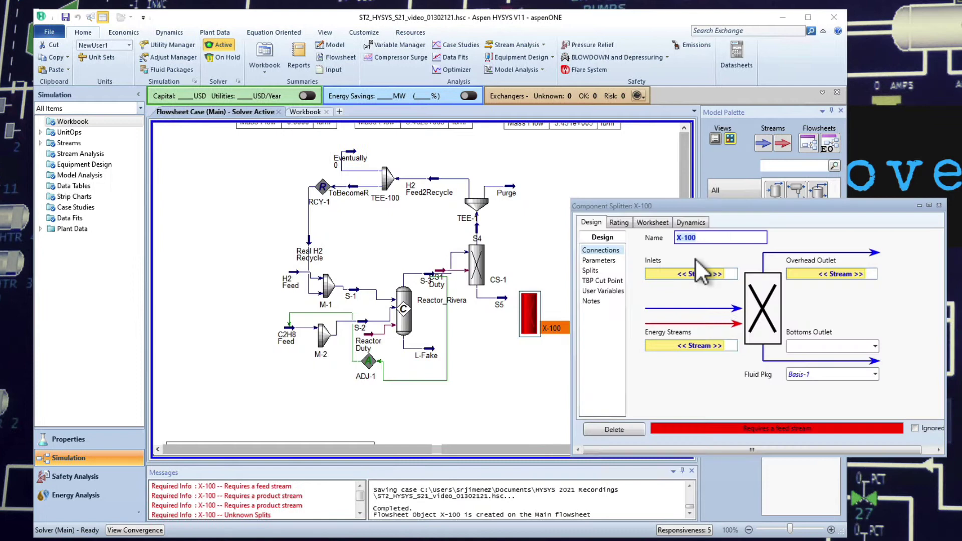
text(CS-2)
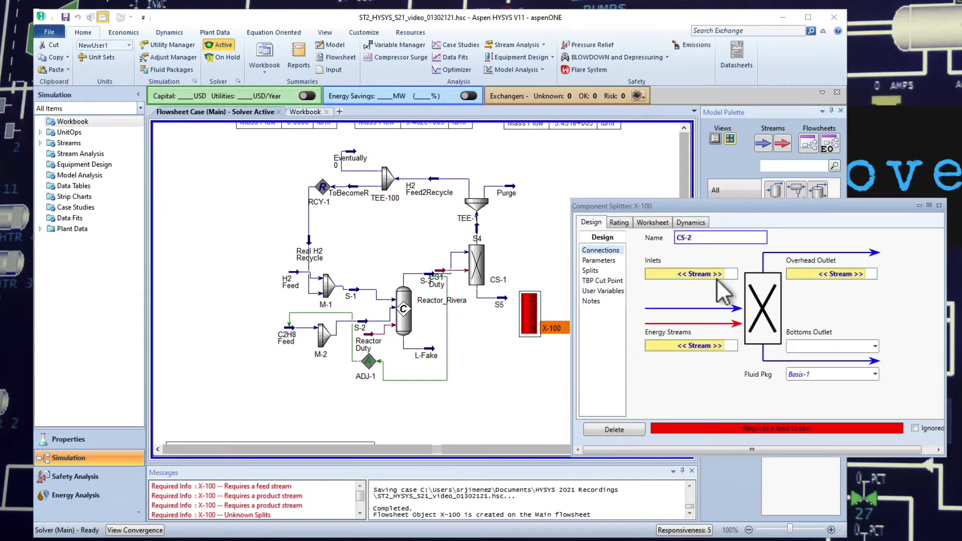
click(720, 273)
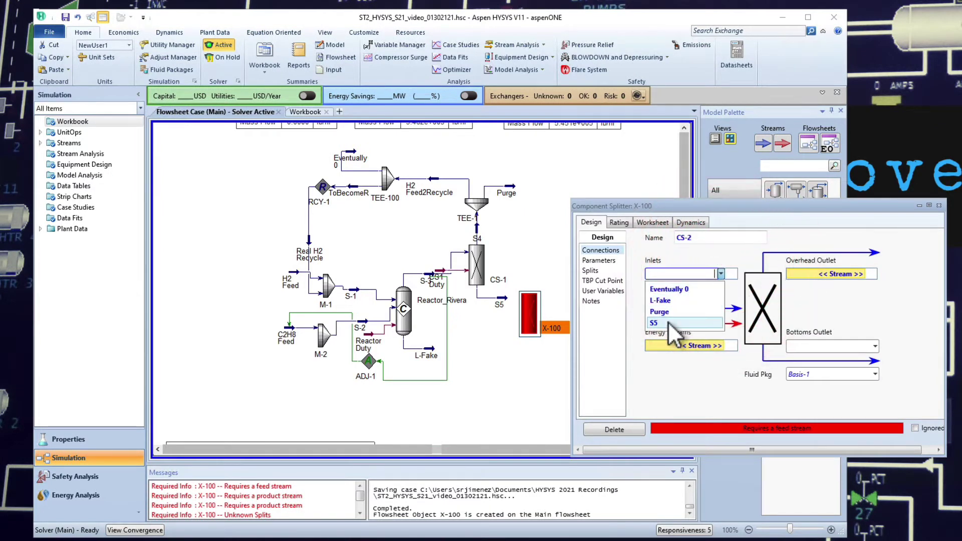
click(668, 321)
Assign Product mix as overhead, S-6 as bottoms and CS-2 Duty as energy stream.
click(829, 275)
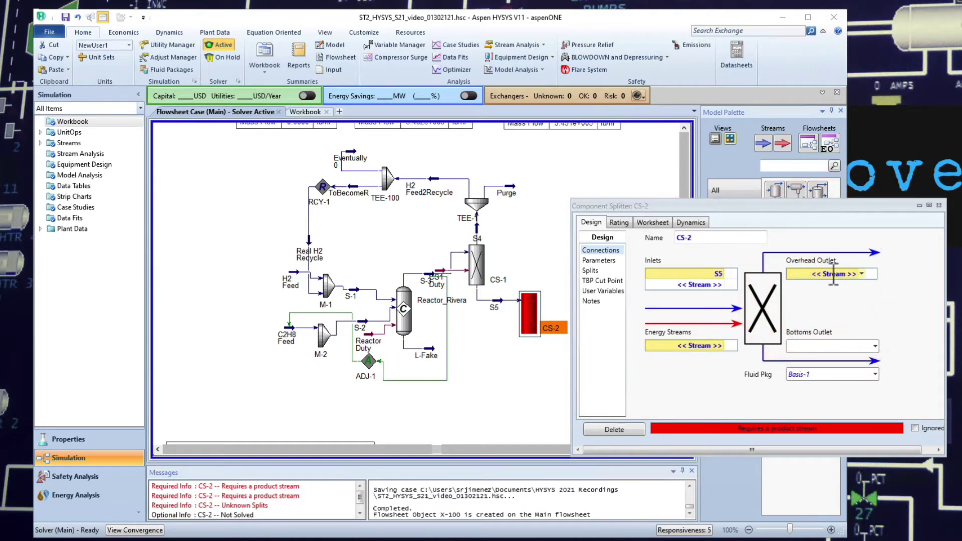
text(Product mix)
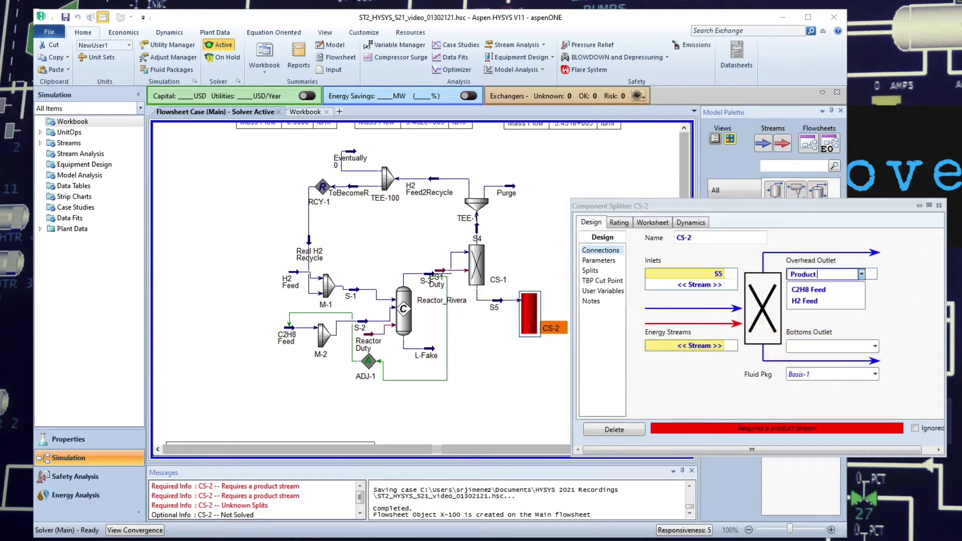
click(855, 345)
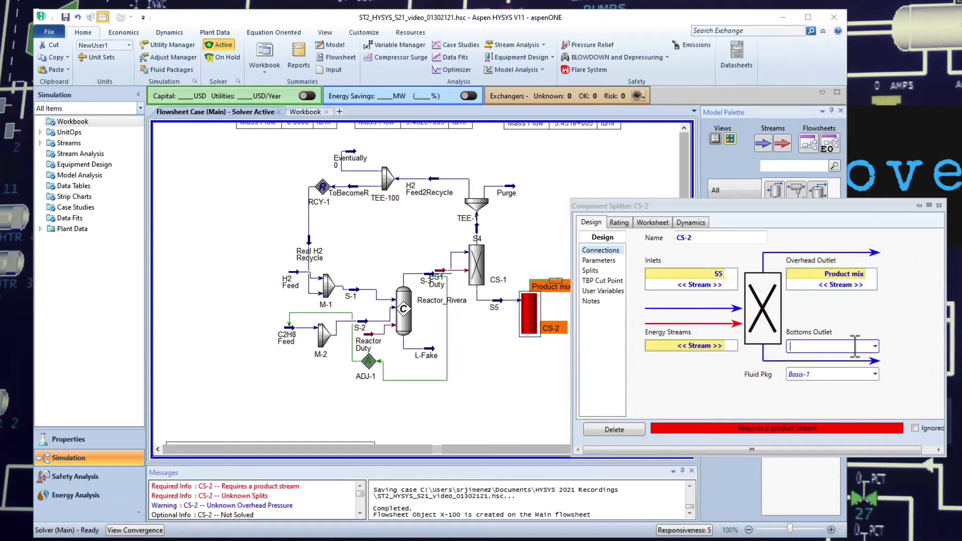
text(S-6)
key(Return)
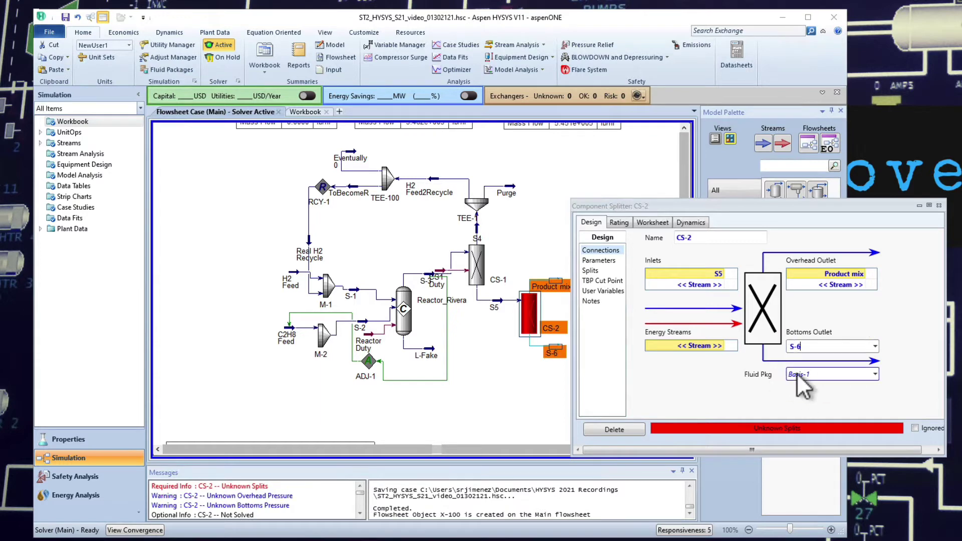
click(702, 345)
text(CS)
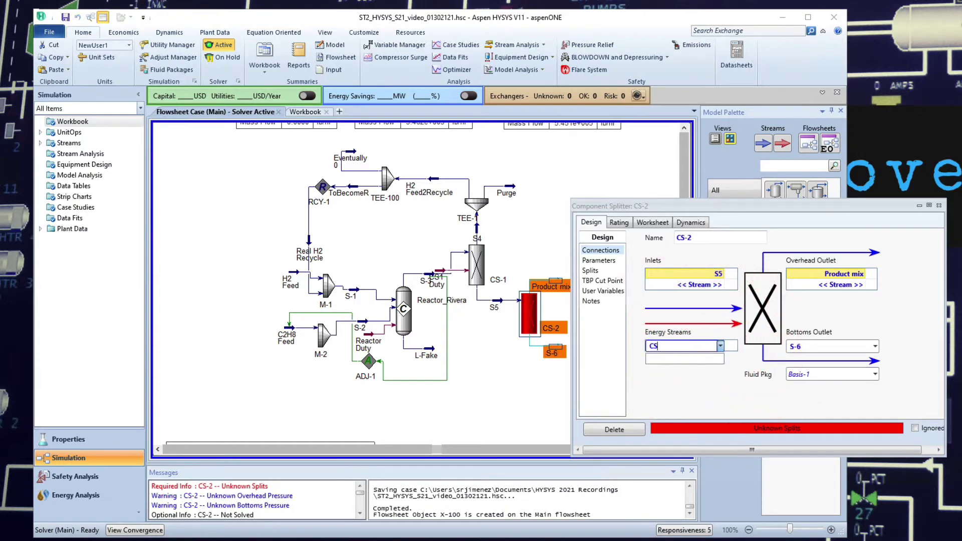
text(-2 Duty)
key(Return)
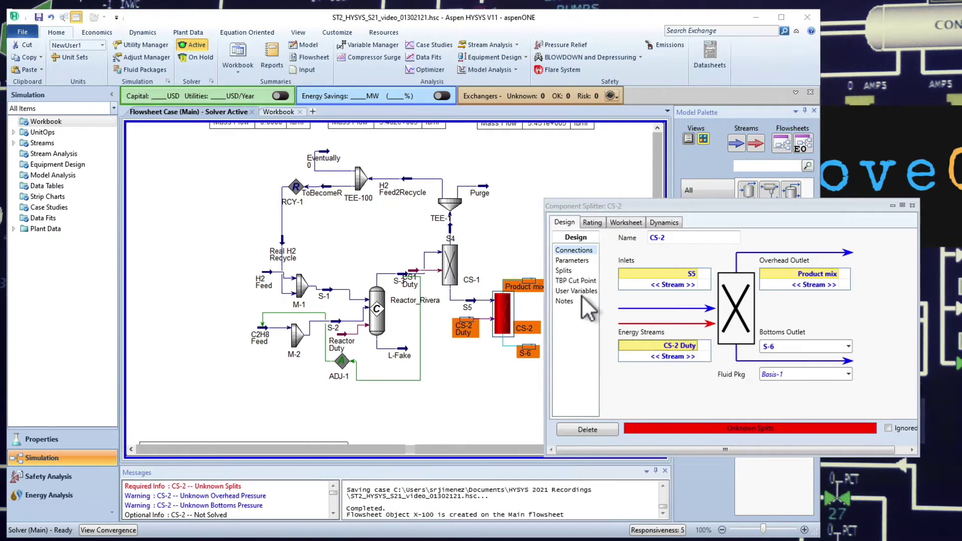
Enter Product mix split fractions 0, 0, 1, 0, 1 for Hydrogen, Methane, Benzene, Toluene, BiPhenyl.
click(569, 271)
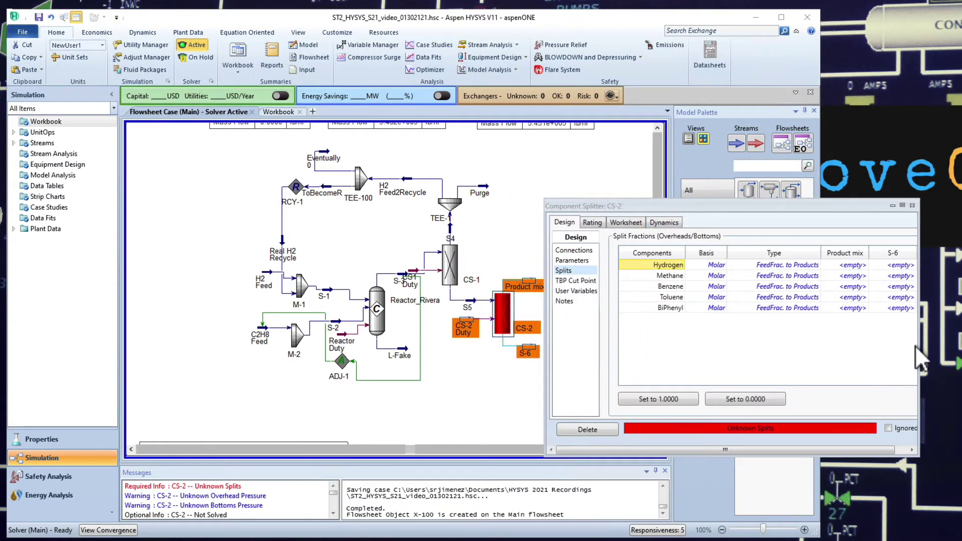
drag(918, 345, 961, 346)
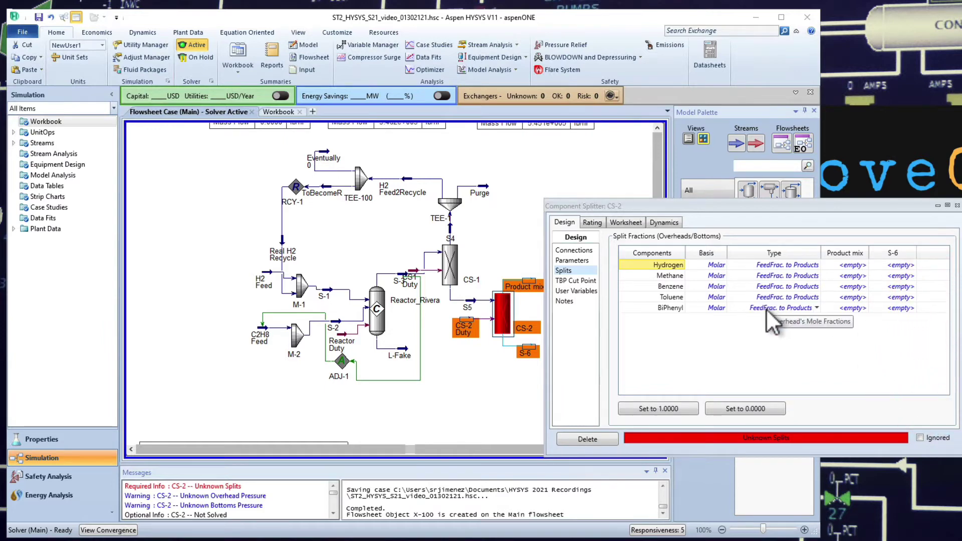
click(847, 266)
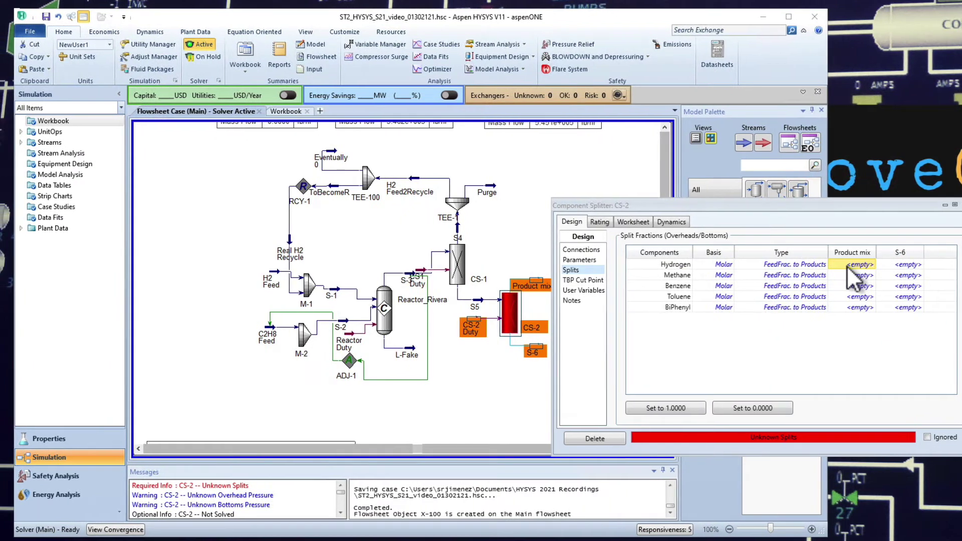
text(0)
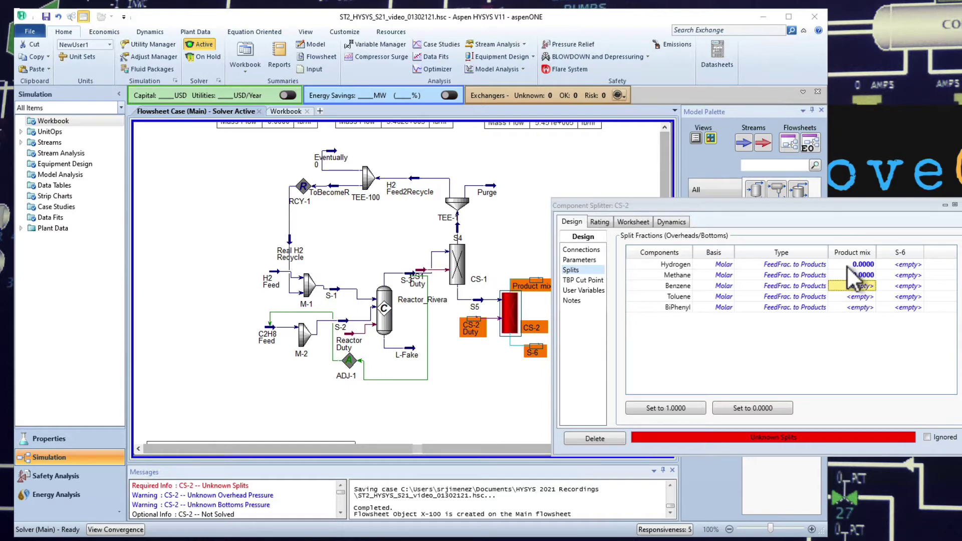
text(1)
key(Return)
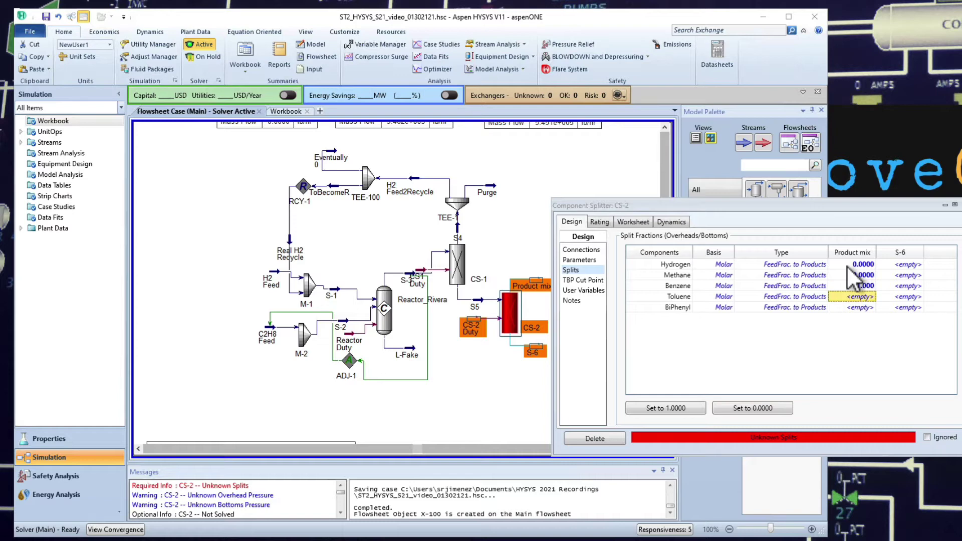
text(0)
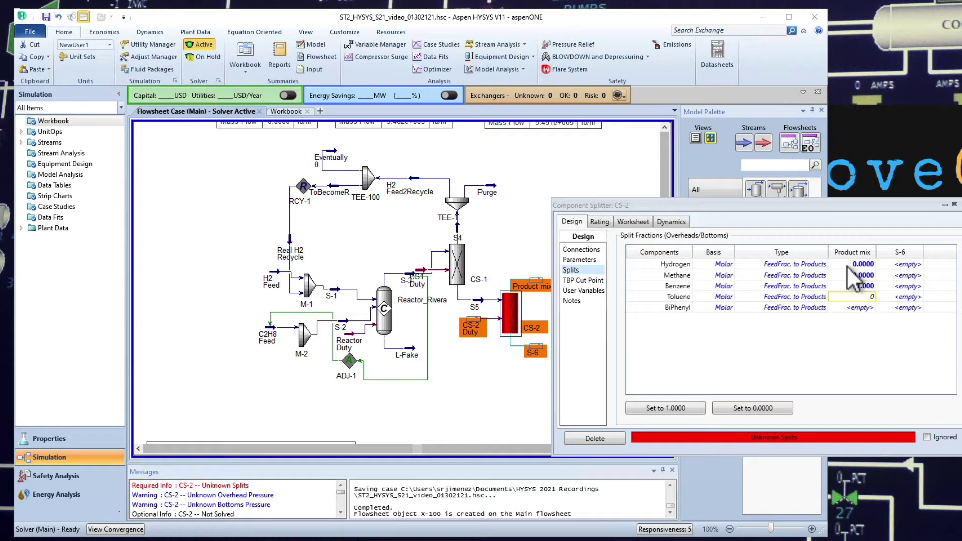
key(Return)
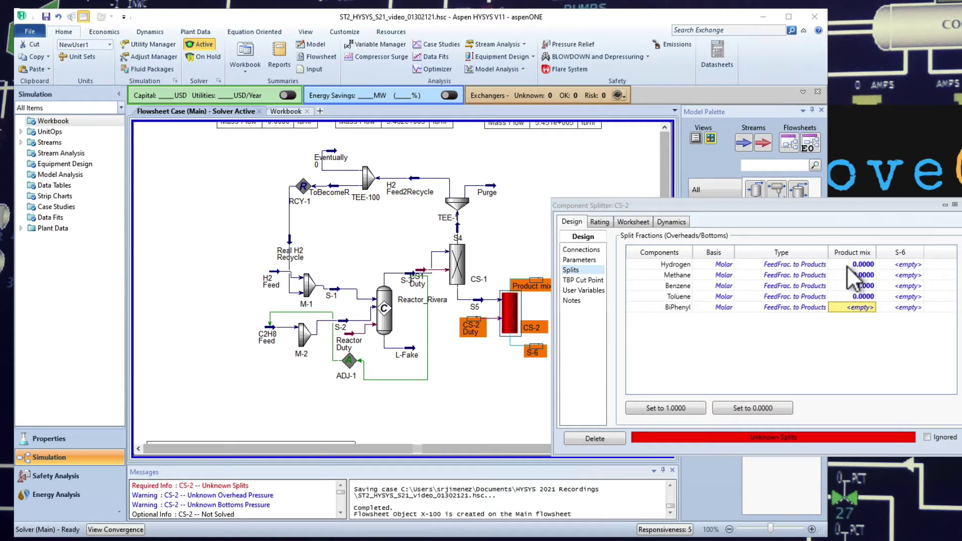
text(1)
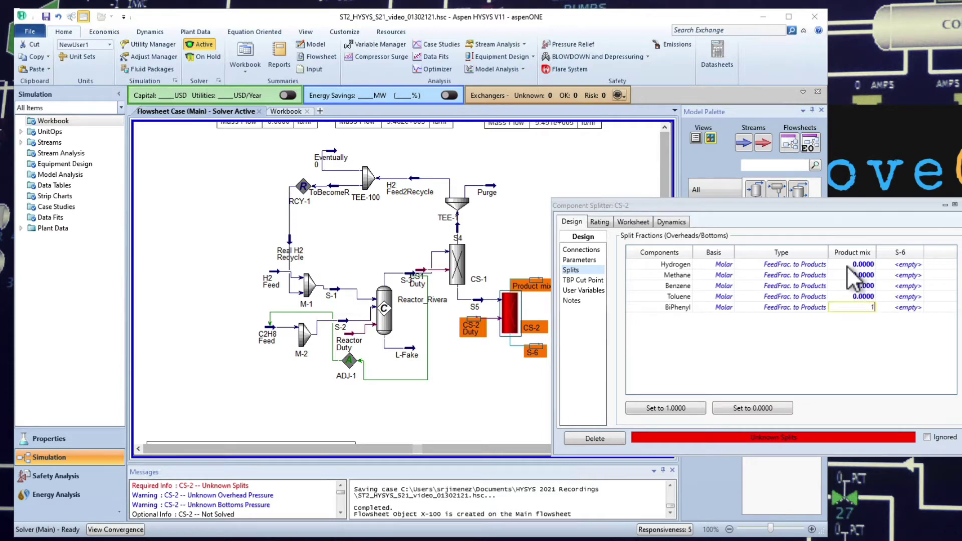
key(Return)
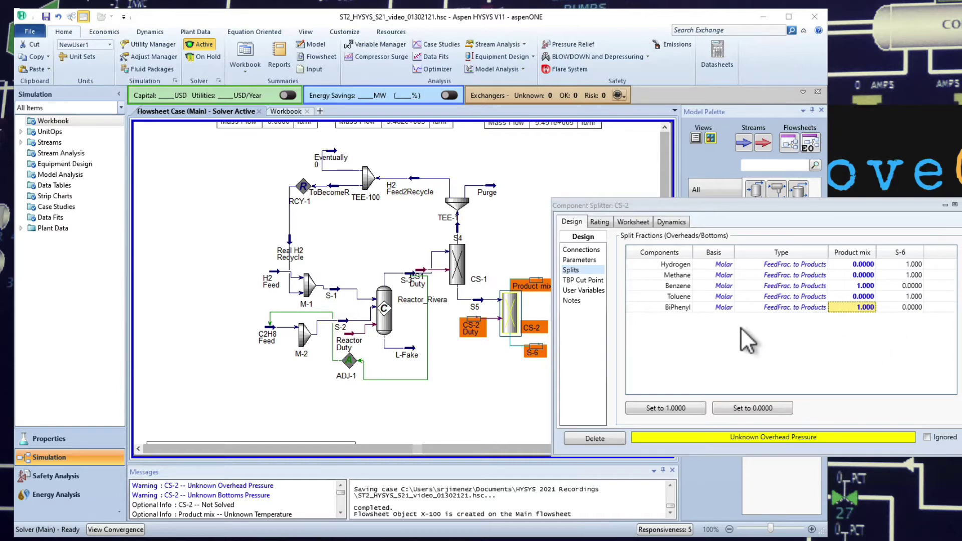
Set Product mix to 1268 F and 469 psia, S-6 to 1268 F, then save.
click(634, 221)
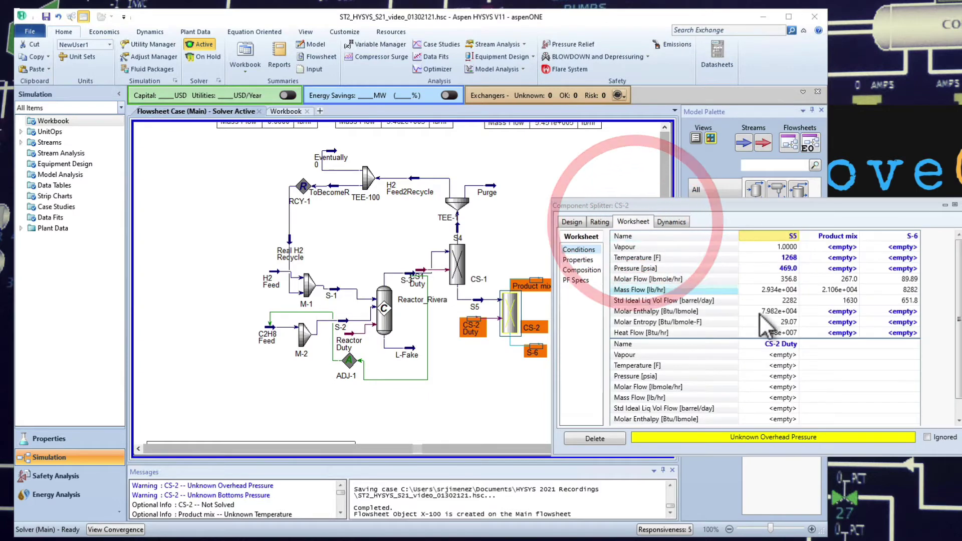
click(839, 259)
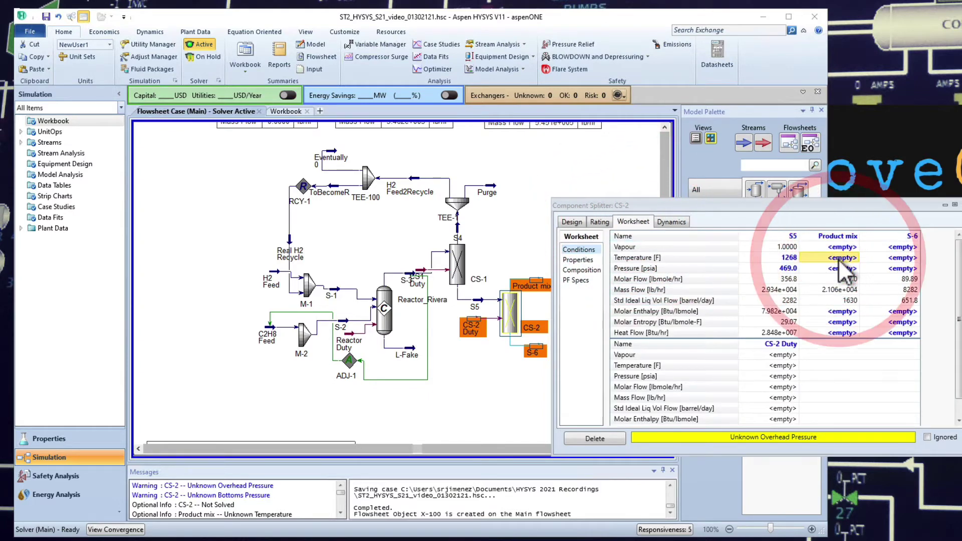
text(12)
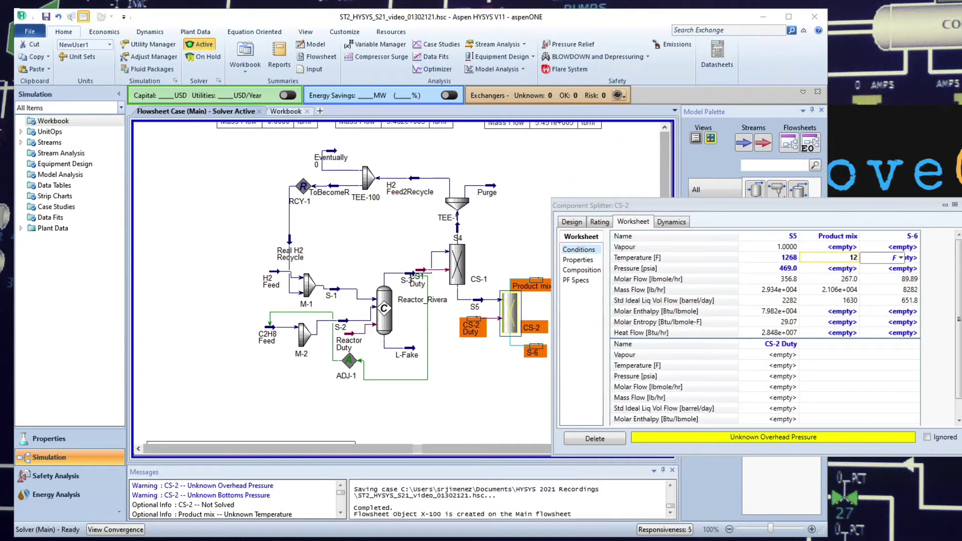
text(68)
key(Return)
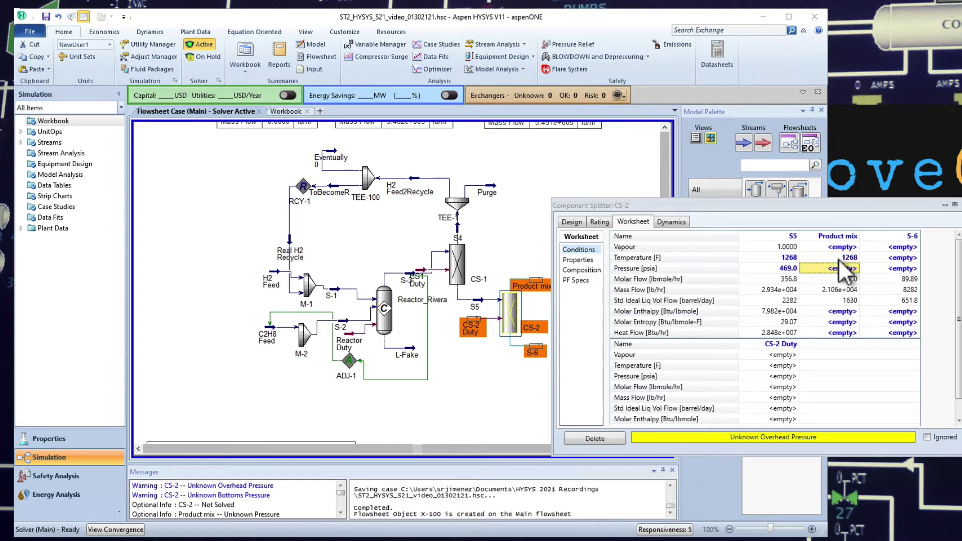
text(469)
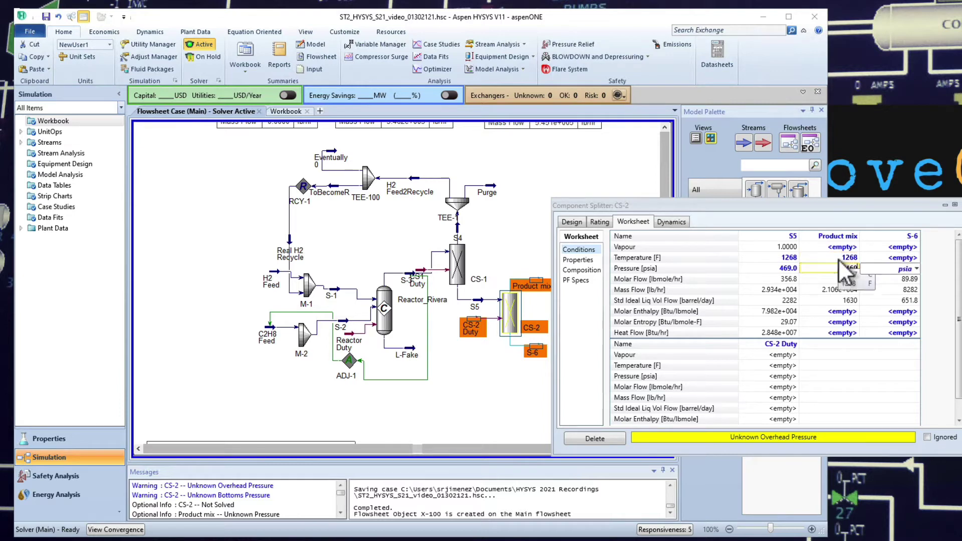
click(894, 257)
text(1)
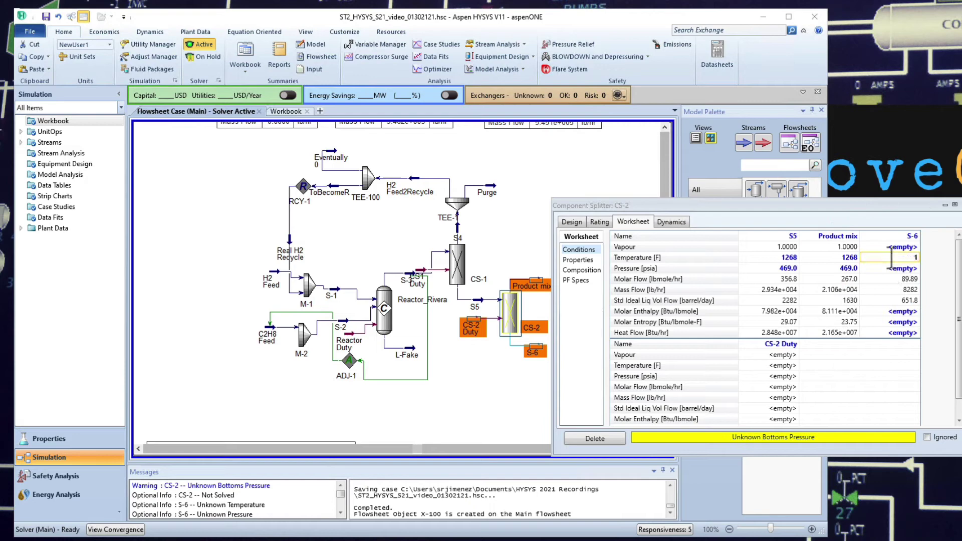
text(268)
key(Return)
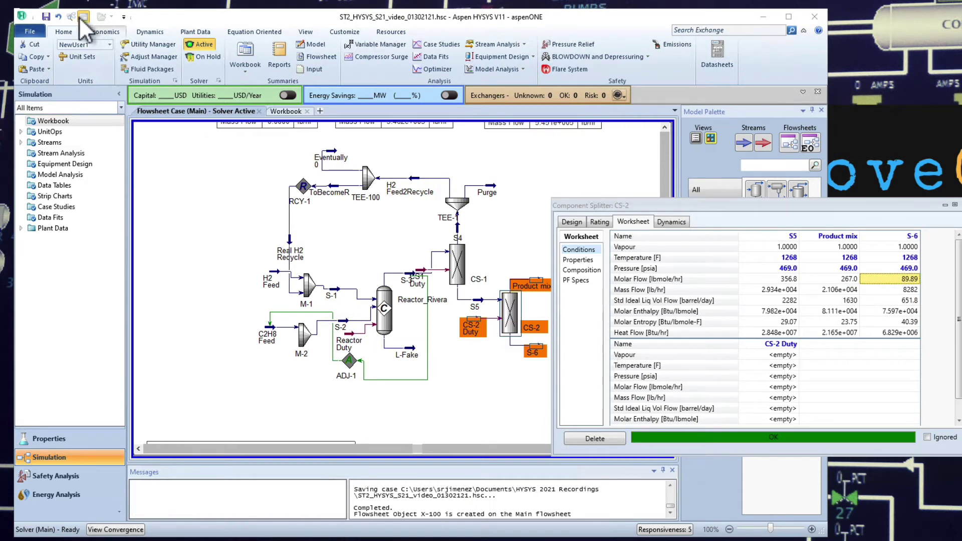
click(46, 17)
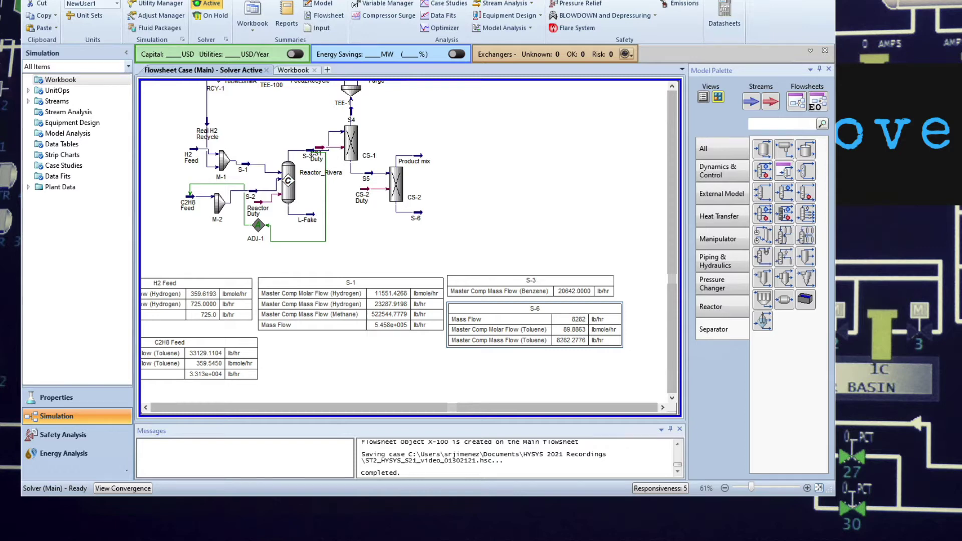
Place a Recycle operation RCY-2 from the Manipulator palette below ADJ-1.
scroll(406, 241, left, 3)
click(717, 238)
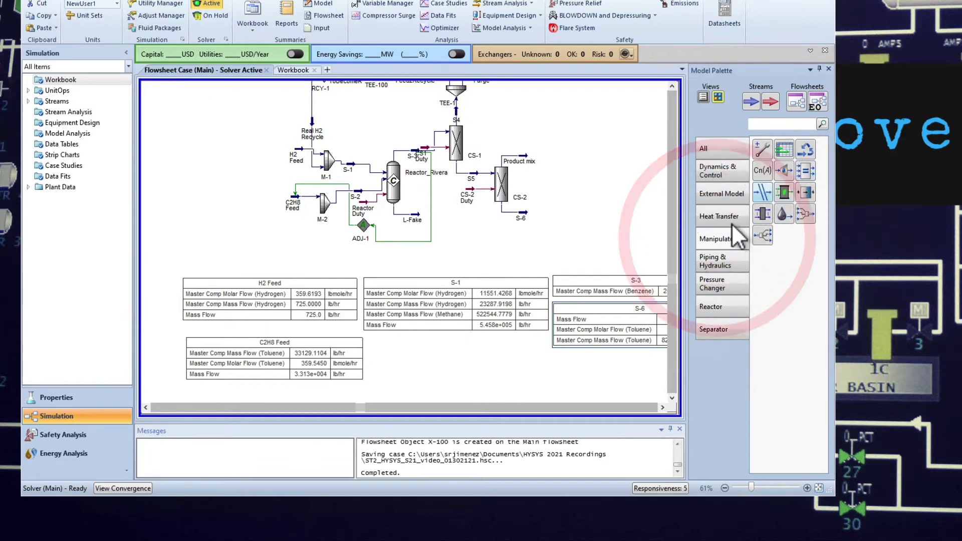
click(805, 149)
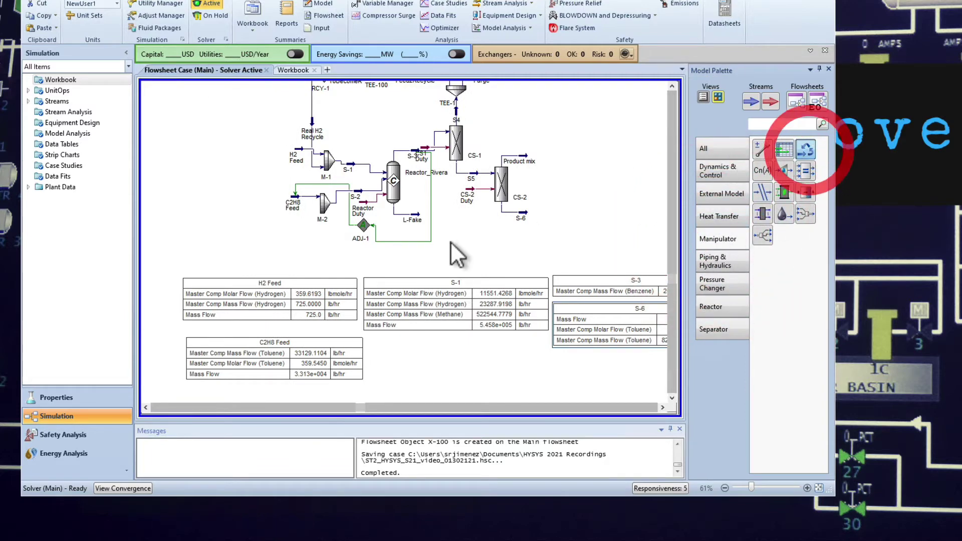
click(413, 260)
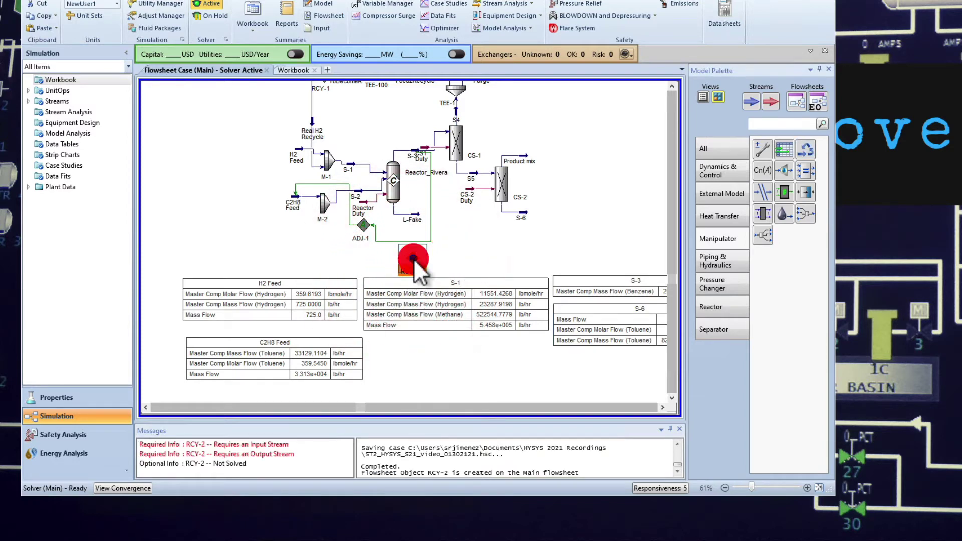
Connect RCY-2 with inlet S-6 and outlet Real C2H8 Recycle, then close it.
click(172, 161)
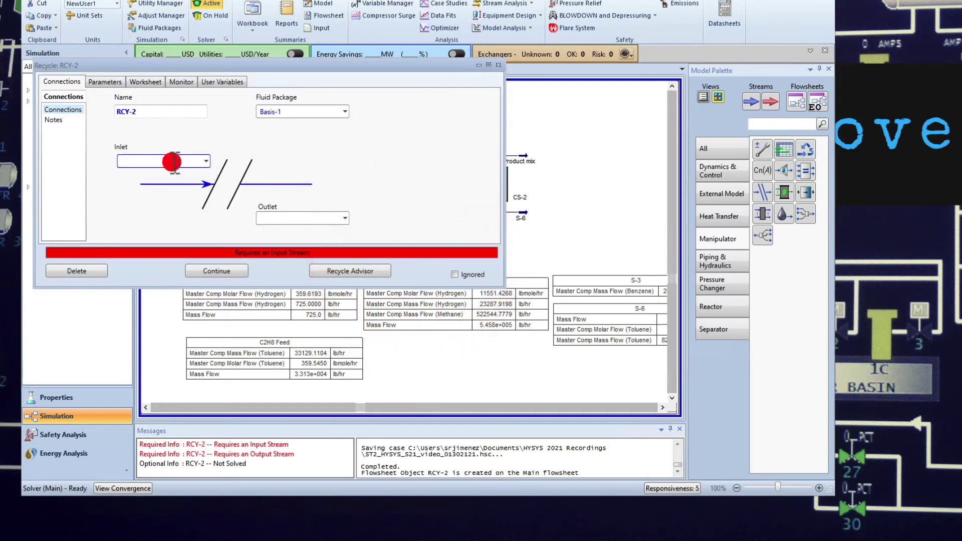
click(206, 161)
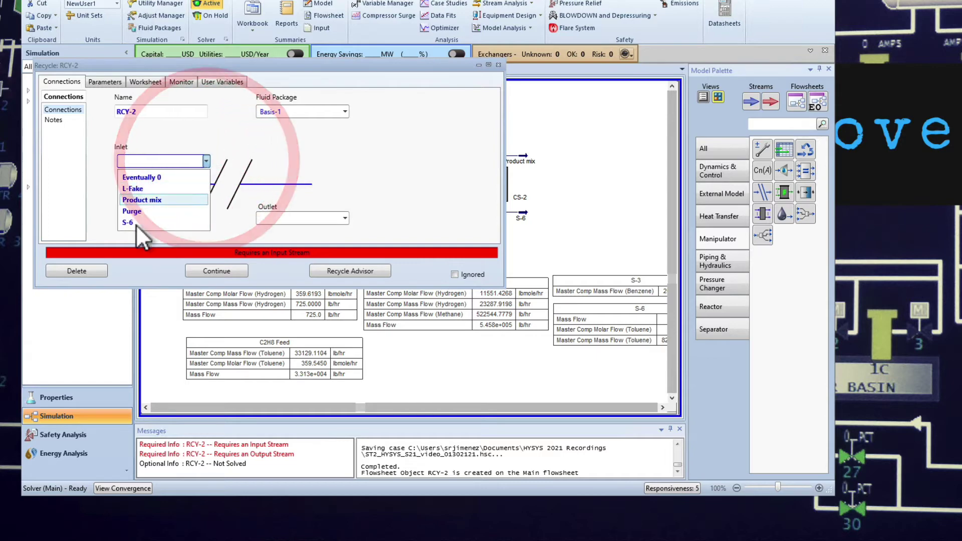
click(137, 223)
click(275, 220)
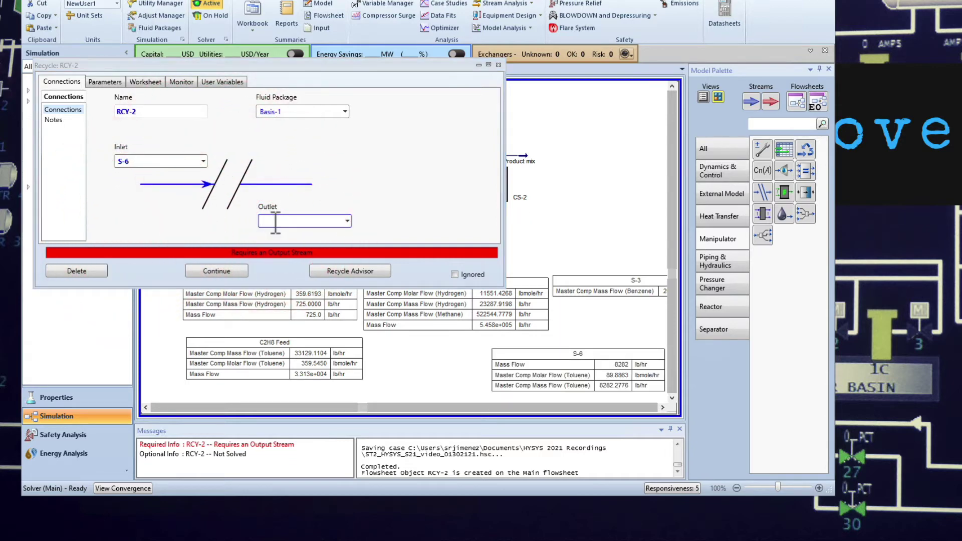
text(Real C2H8 R)
text(ecycle)
key(Return)
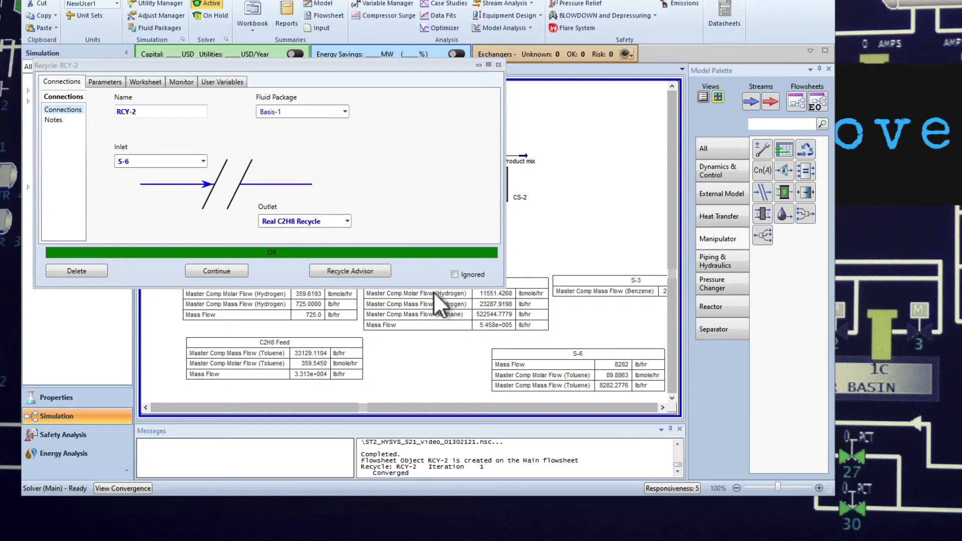
key(Escape)
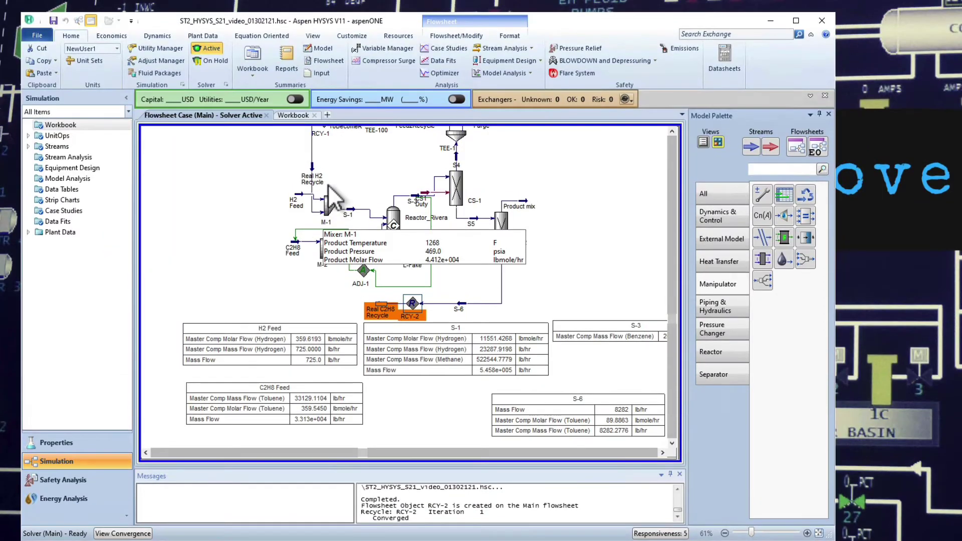
Save the case and add Real C2H8 Recycle as mixer M-2's second inlet.
click(53, 21)
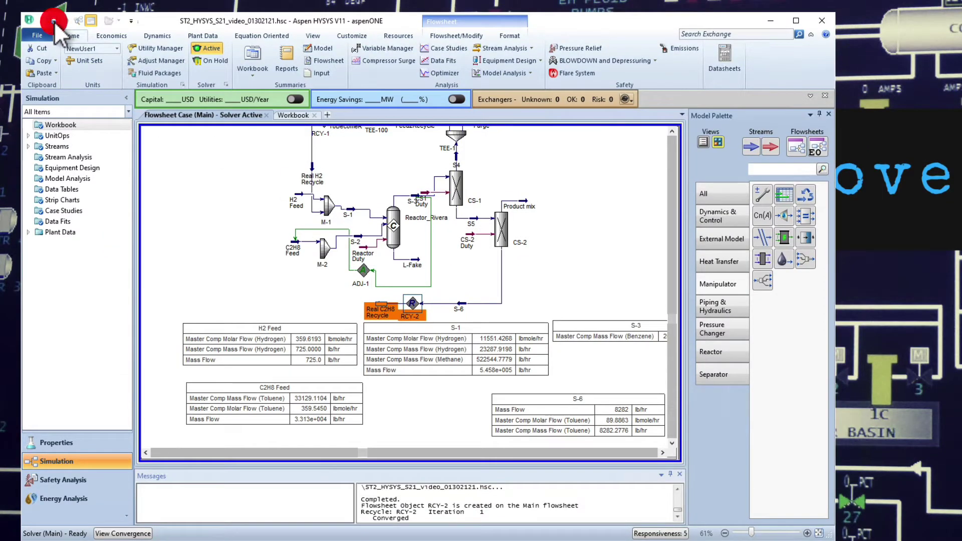
click(329, 306)
double_click(323, 253)
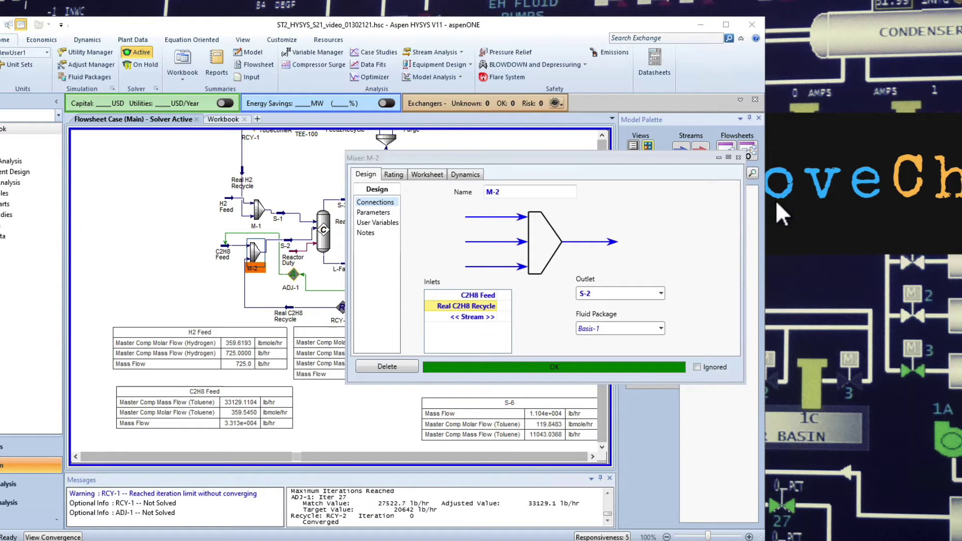
click(738, 157)
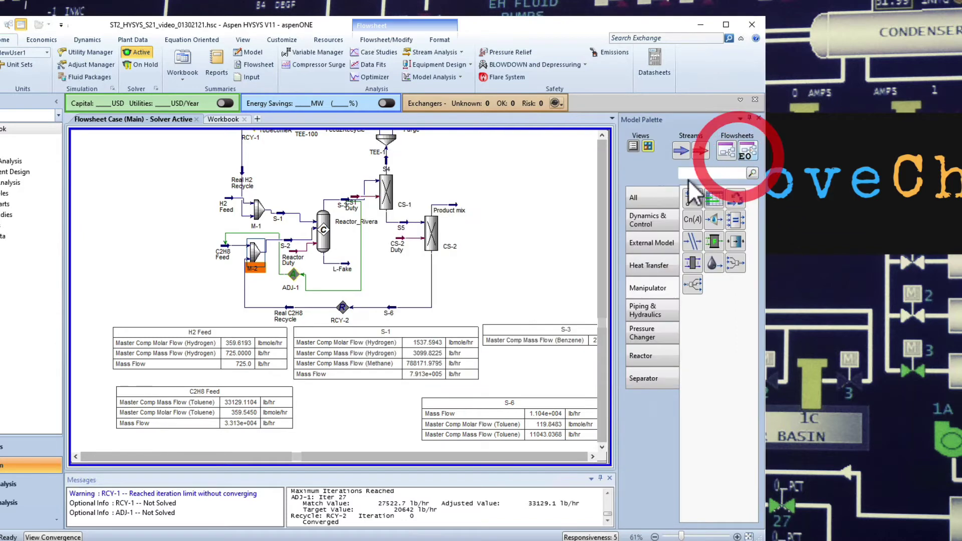
click(511, 288)
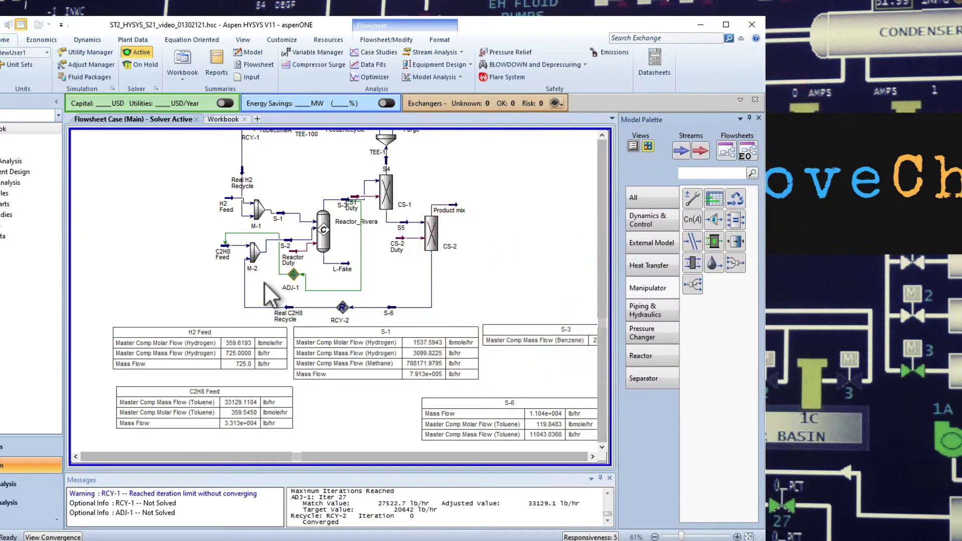
double_click(295, 274)
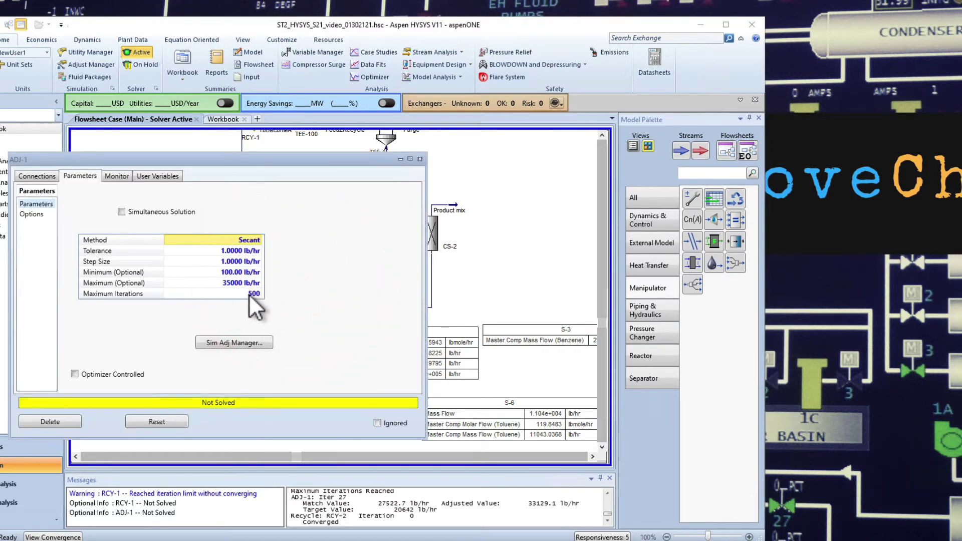
click(252, 294)
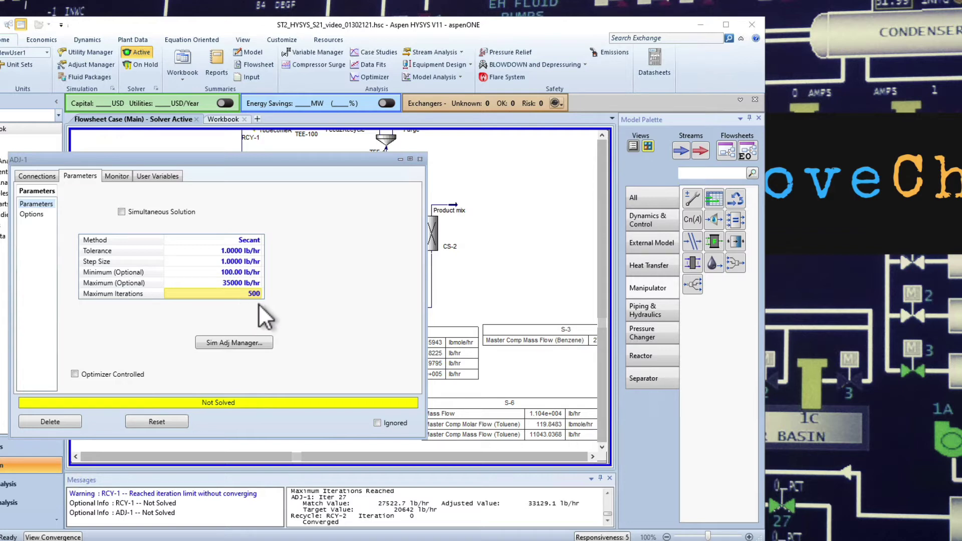
click(419, 159)
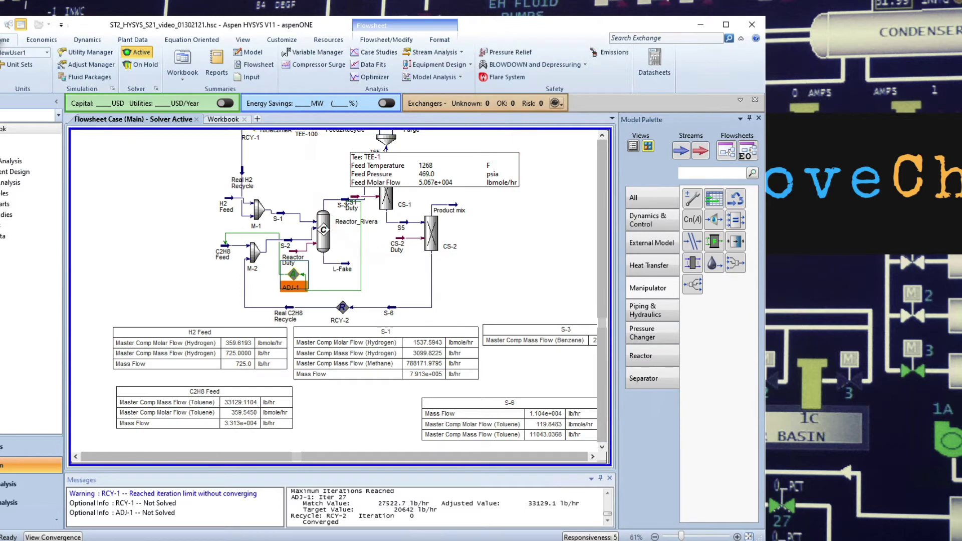
Save the case with Ctrl+S and review the stream values across the flowsheet.
key(ctrl+s)
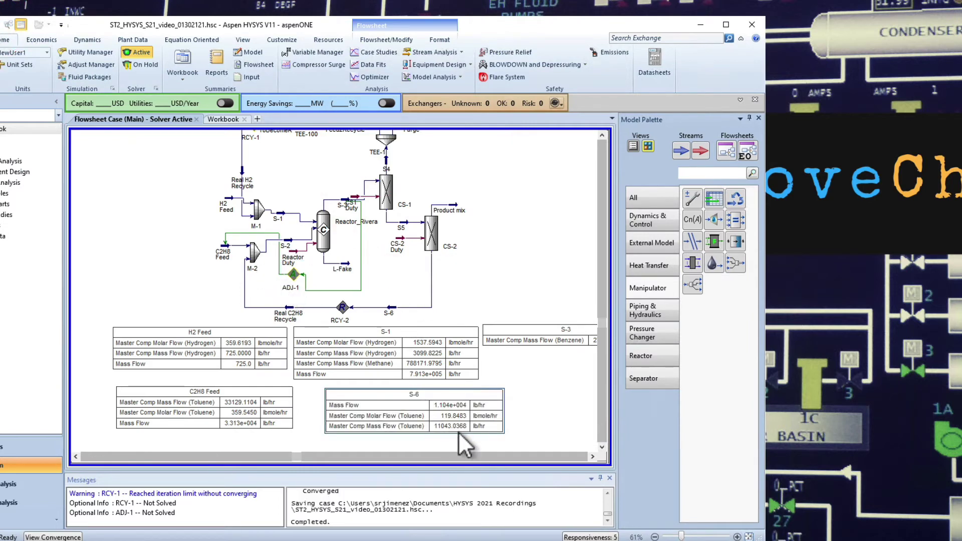
mouse_move(225, 255)
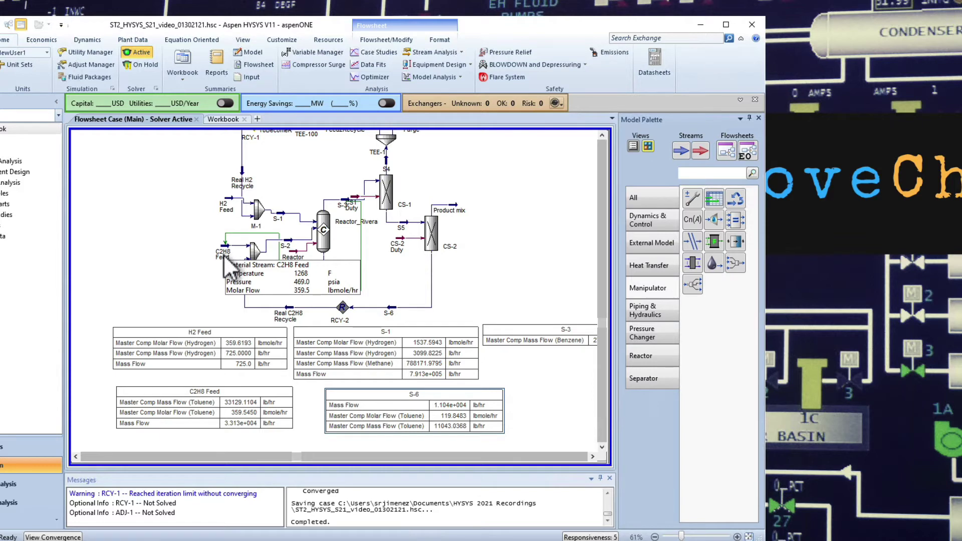
mouse_move(288, 251)
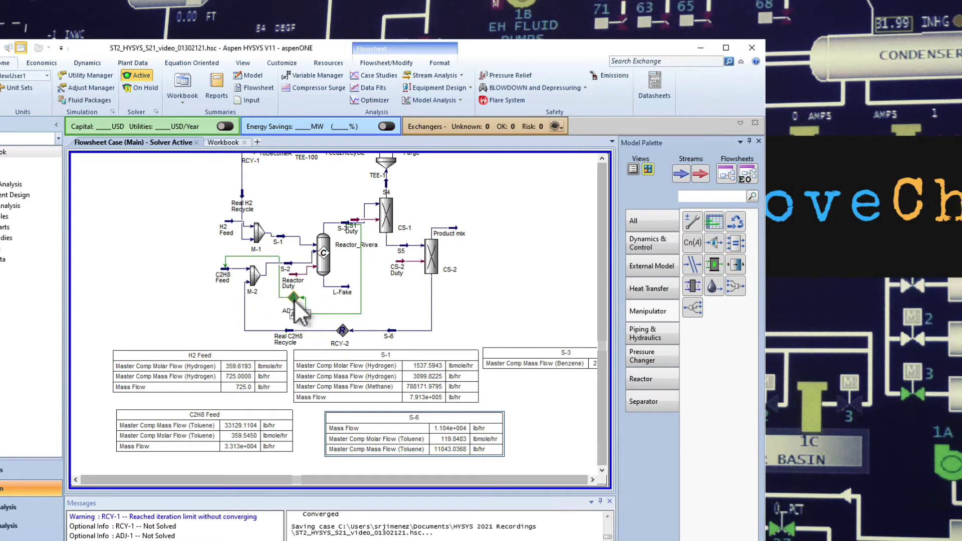
mouse_move(351, 232)
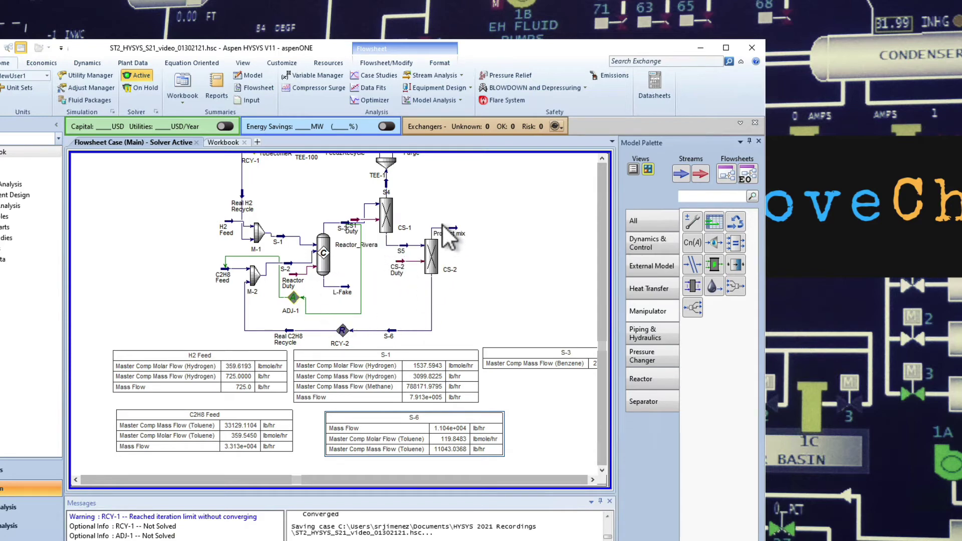
mouse_move(463, 240)
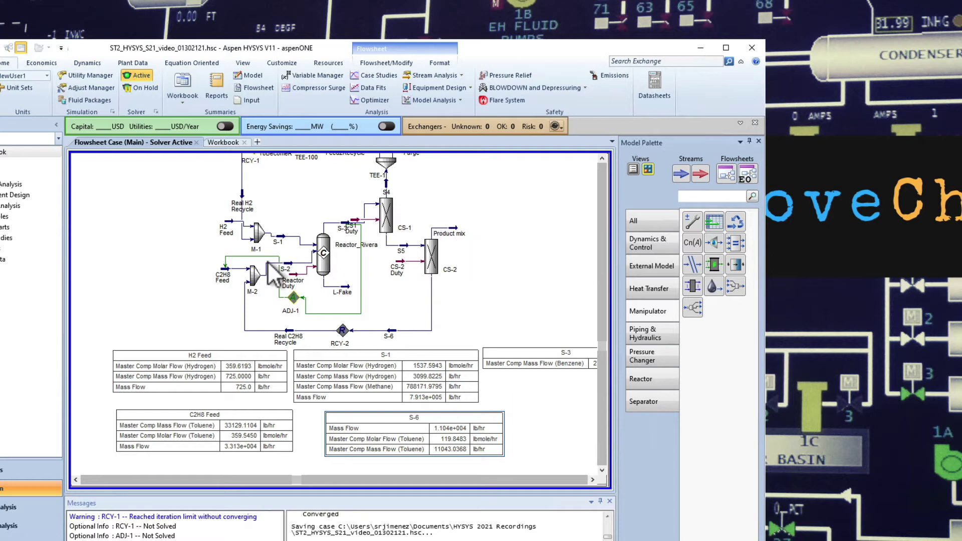
mouse_move(236, 275)
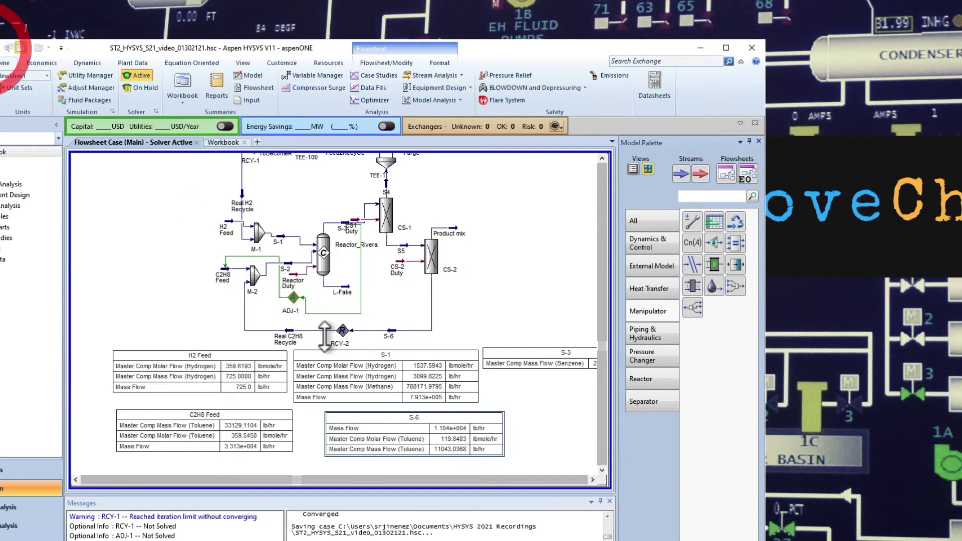
Set ADJ-1 to Ignored and pick the Adjust tool from the Manipulator palette.
double_click(293, 298)
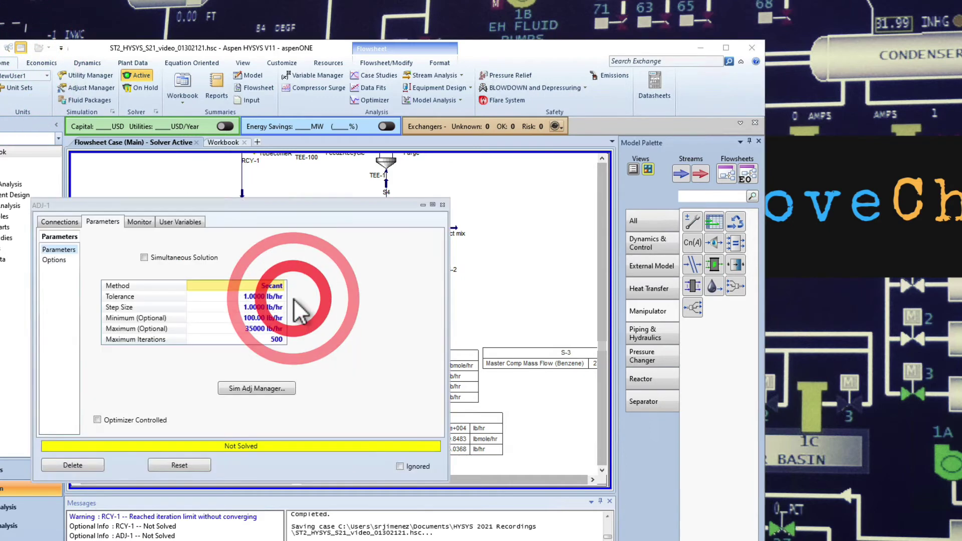
click(400, 466)
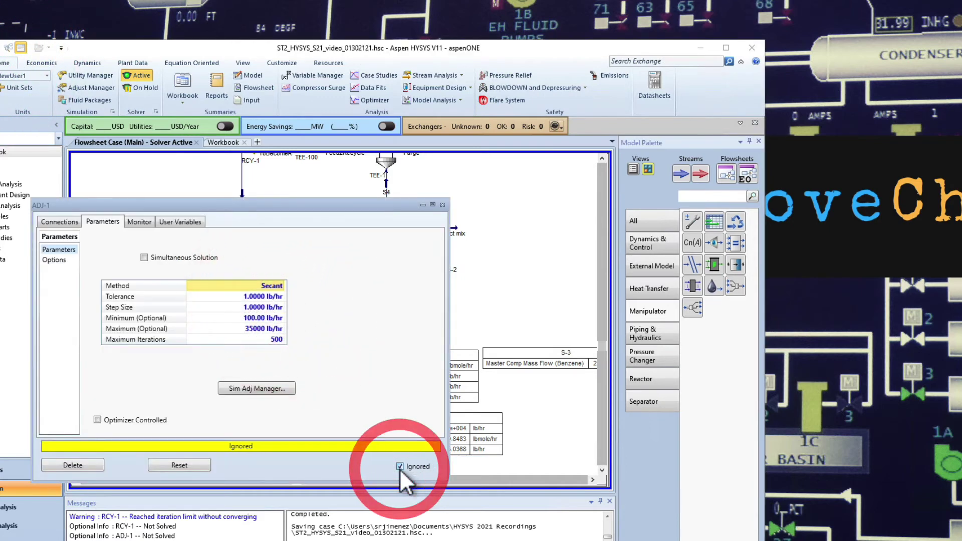
click(493, 293)
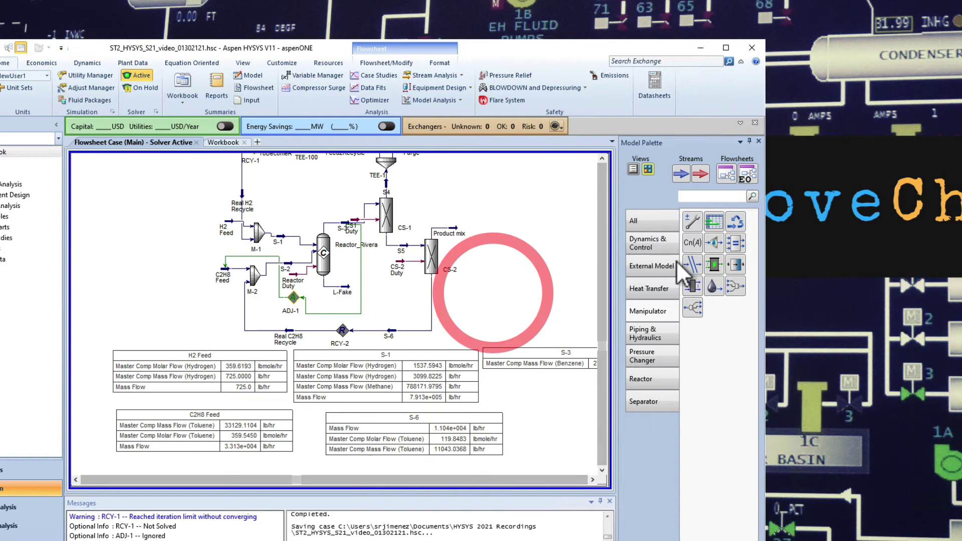
click(692, 222)
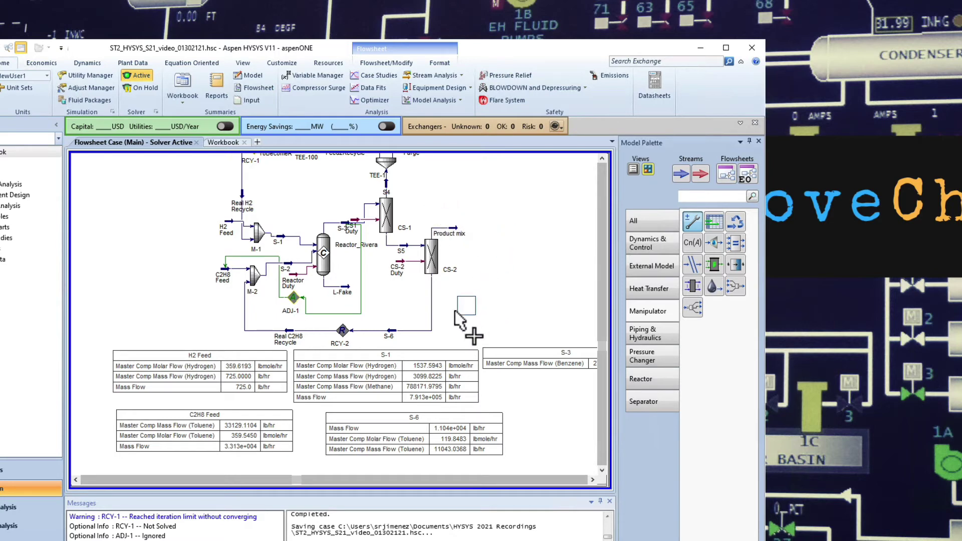
Place ADJ-2 above CS-2 and set its adjusted variable to C2H8 Feed Mass Flow.
click(427, 202)
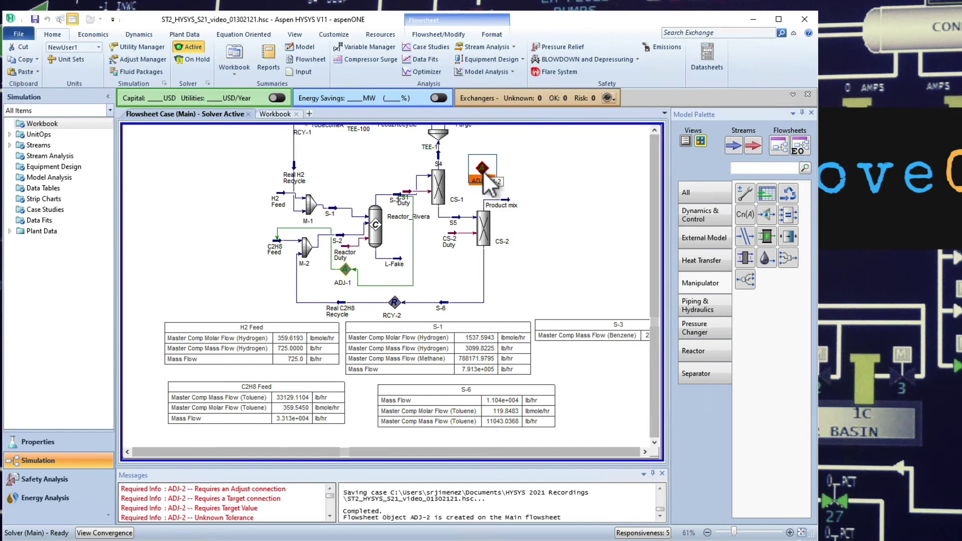
double_click(430, 200)
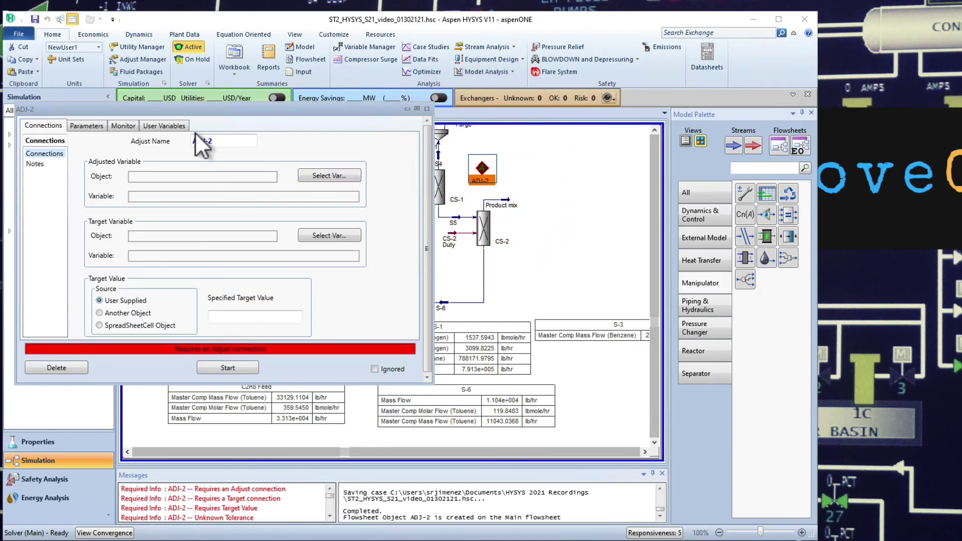
click(324, 176)
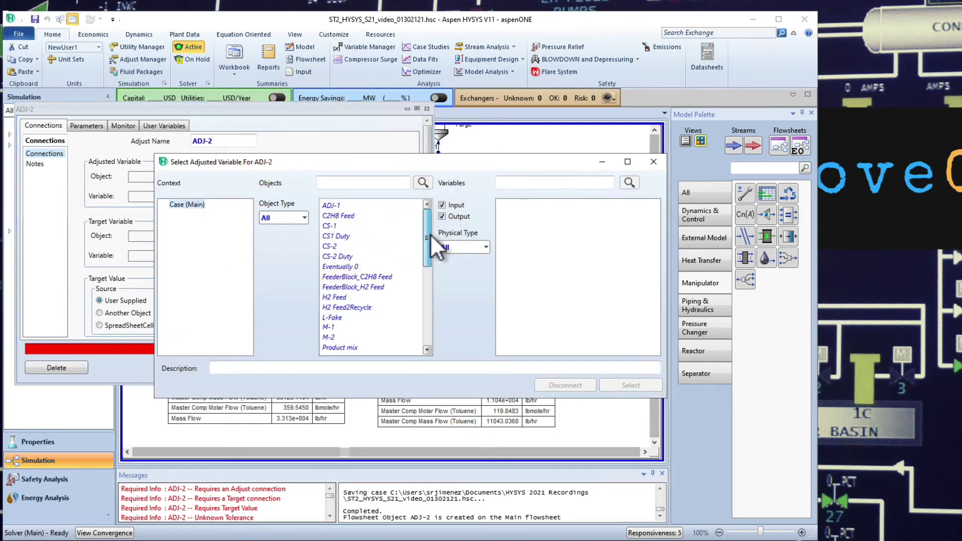
click(429, 234)
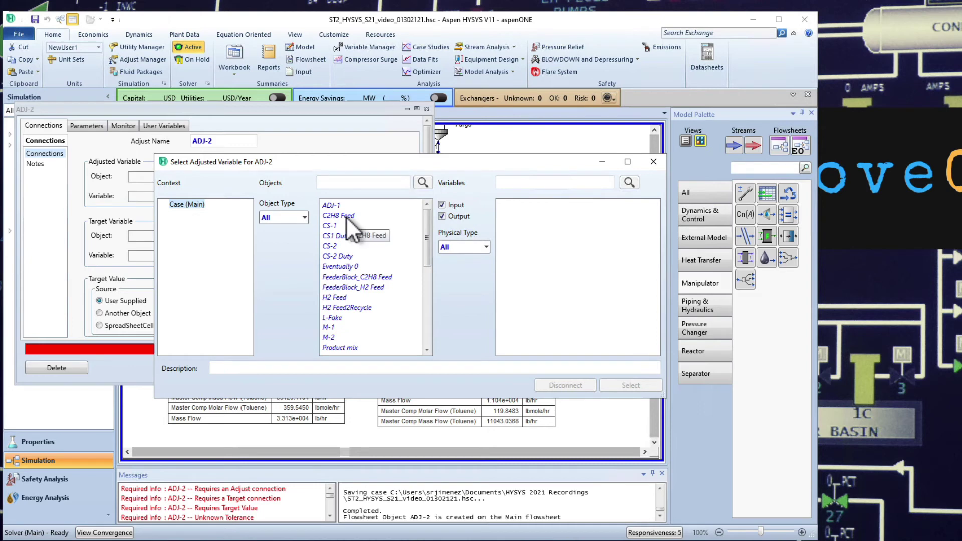
click(347, 216)
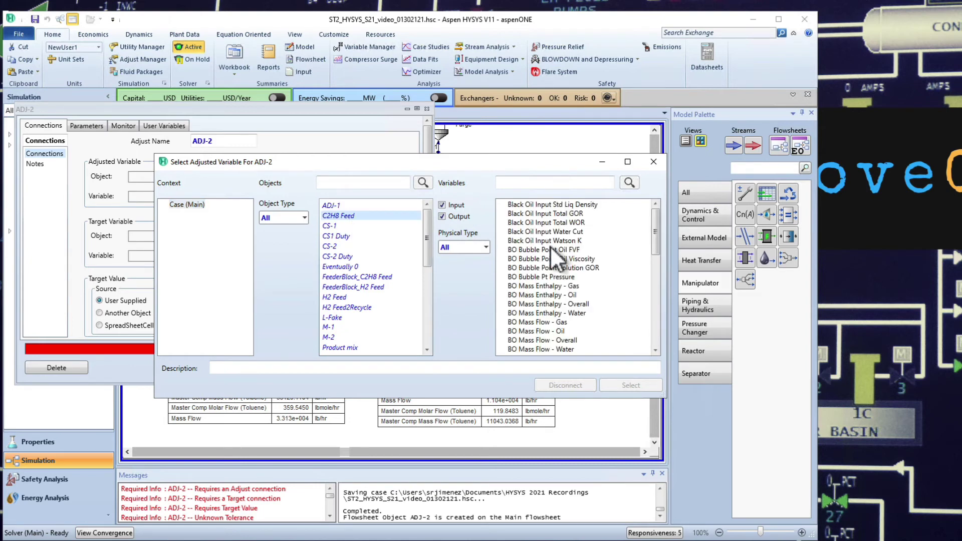
scroll(553, 251, down, 10)
click(519, 269)
click(630, 385)
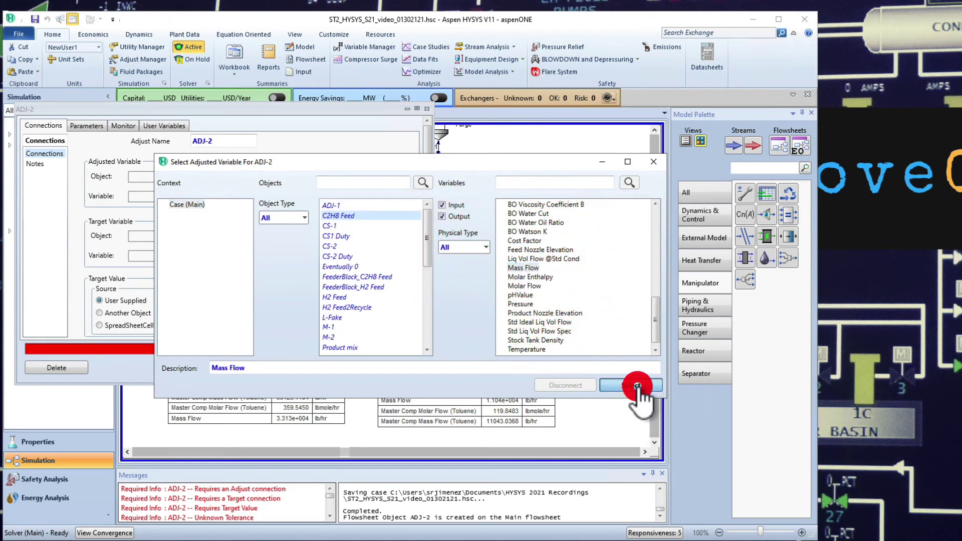
click(314, 236)
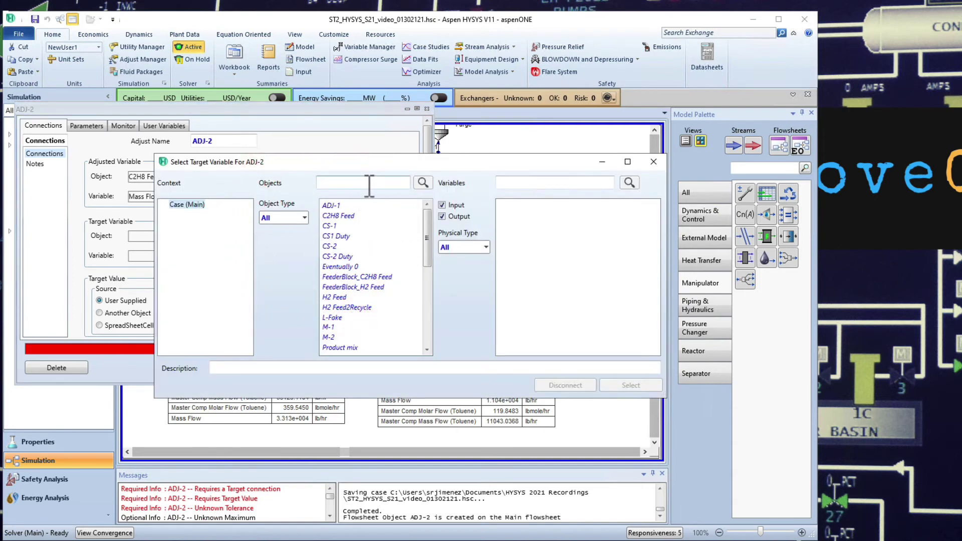
Choose Product mix Master Comp Mass Flow (Benzene) as ADJ-2's target variable.
drag(422, 243, 424, 262)
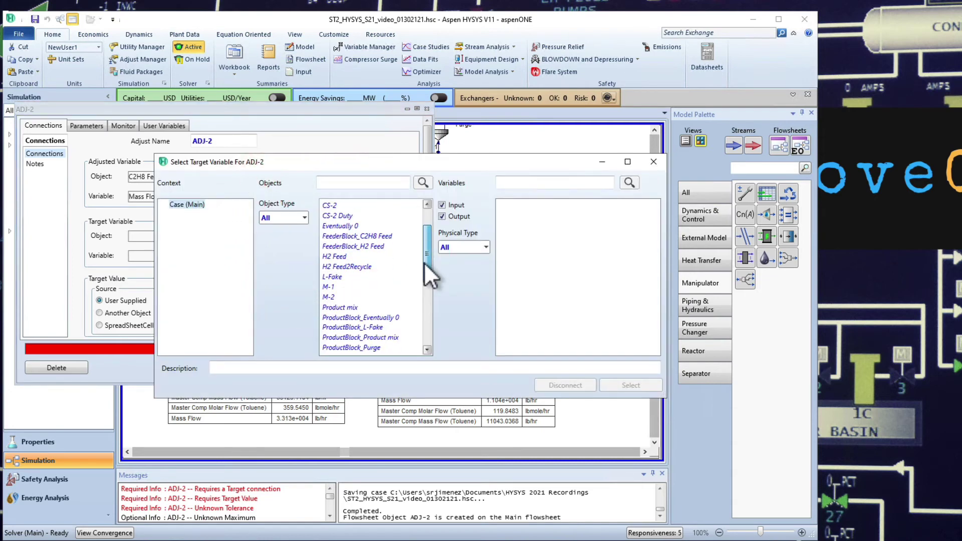
click(357, 308)
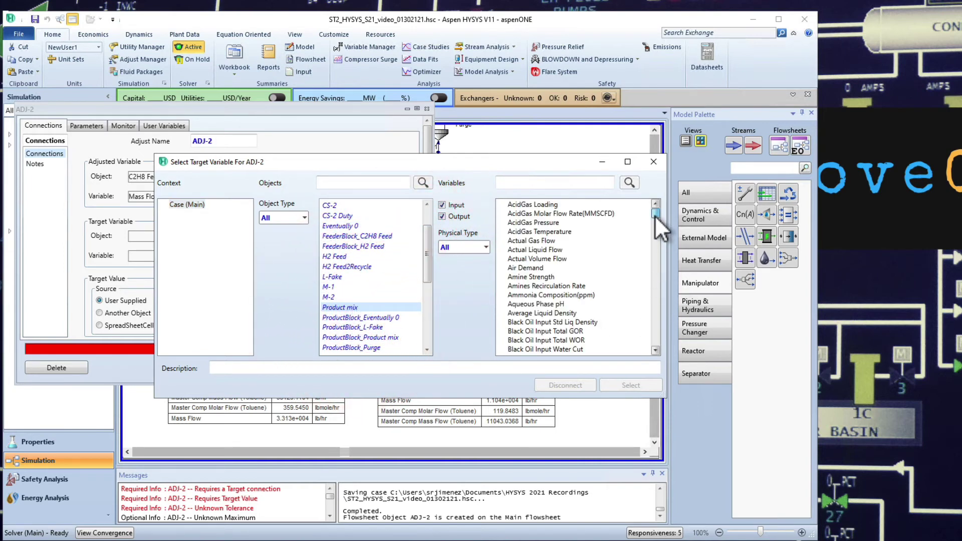
drag(654, 215, 653, 271)
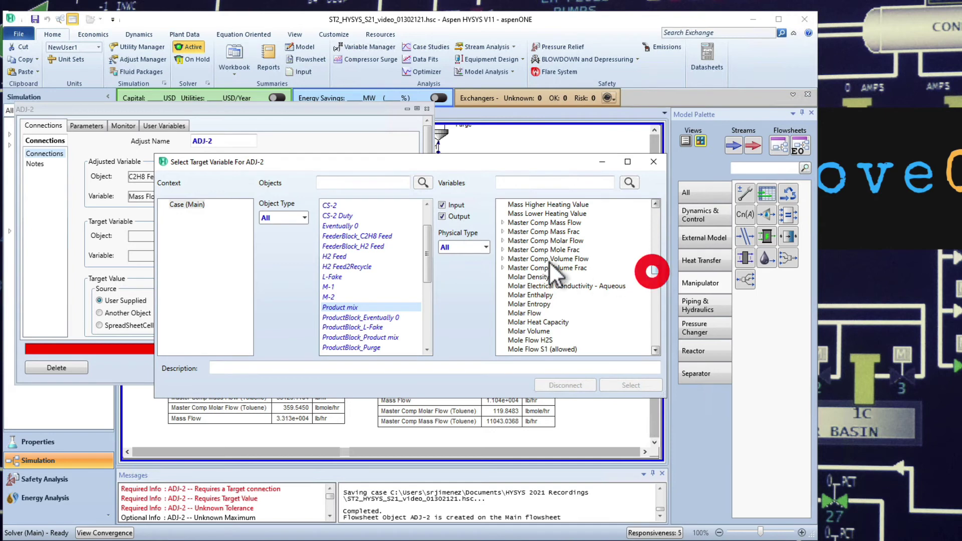
click(504, 222)
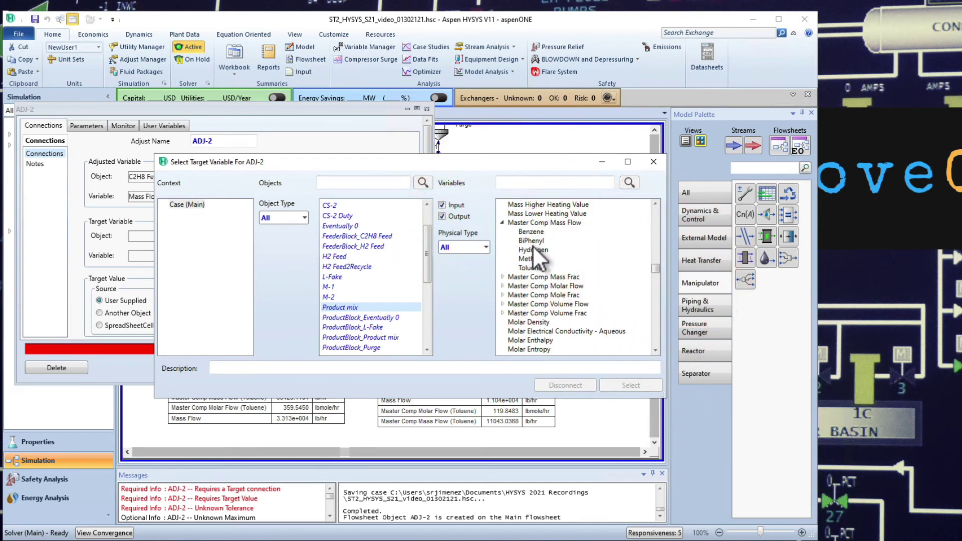
click(530, 231)
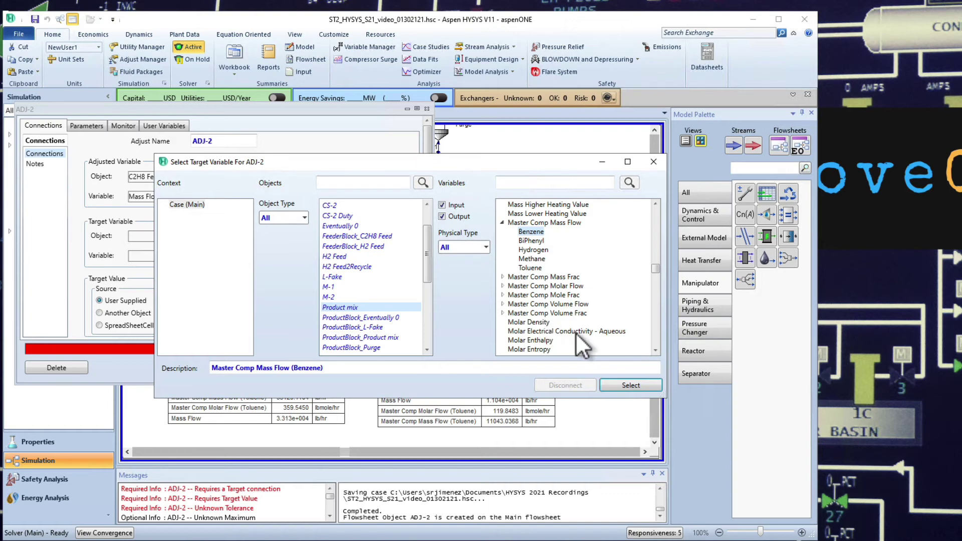
Set ADJ-2's specified target to 20642 lb/hr of benzene in Product mix.
click(633, 388)
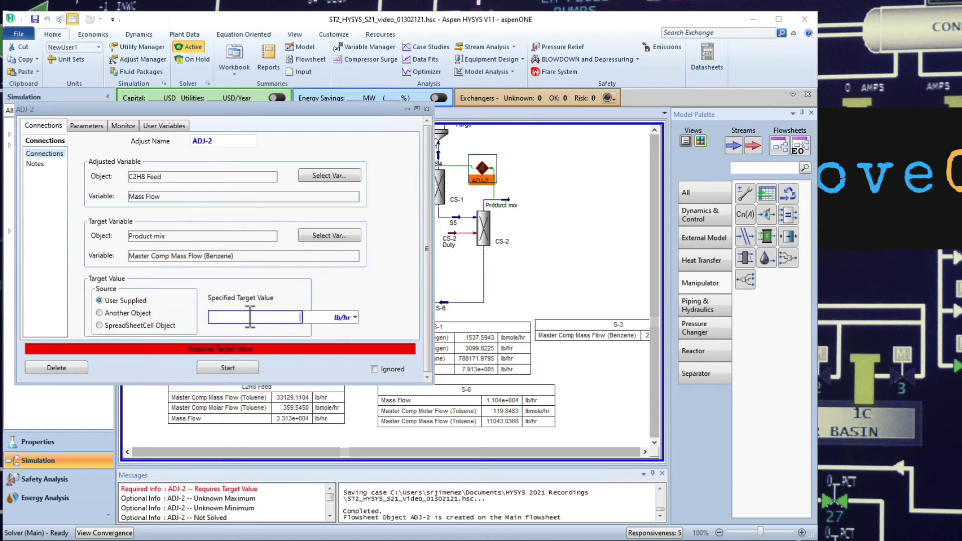
text(20642)
click(232, 371)
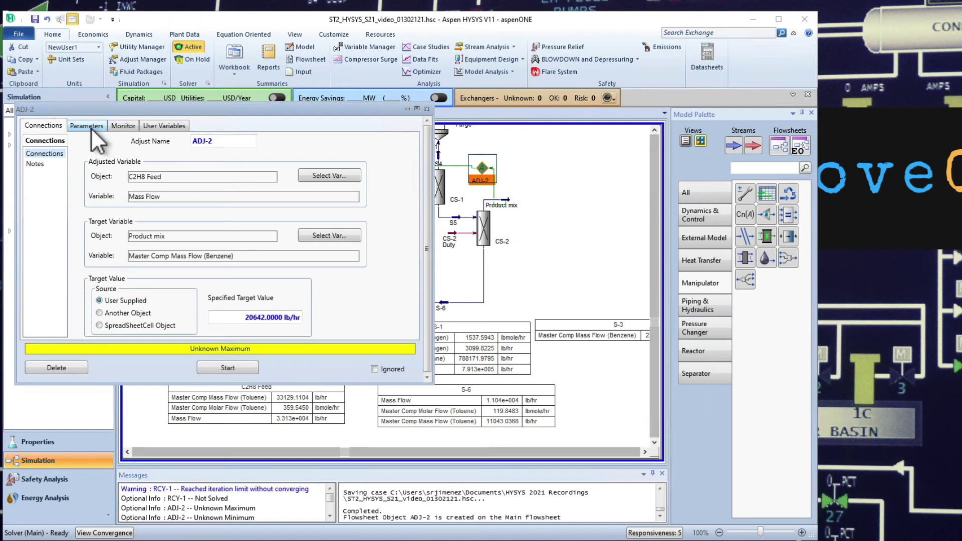
Bound ADJ-2 between a 10000 lb/hr minimum and a 35000 lb/hr maximum.
click(95, 129)
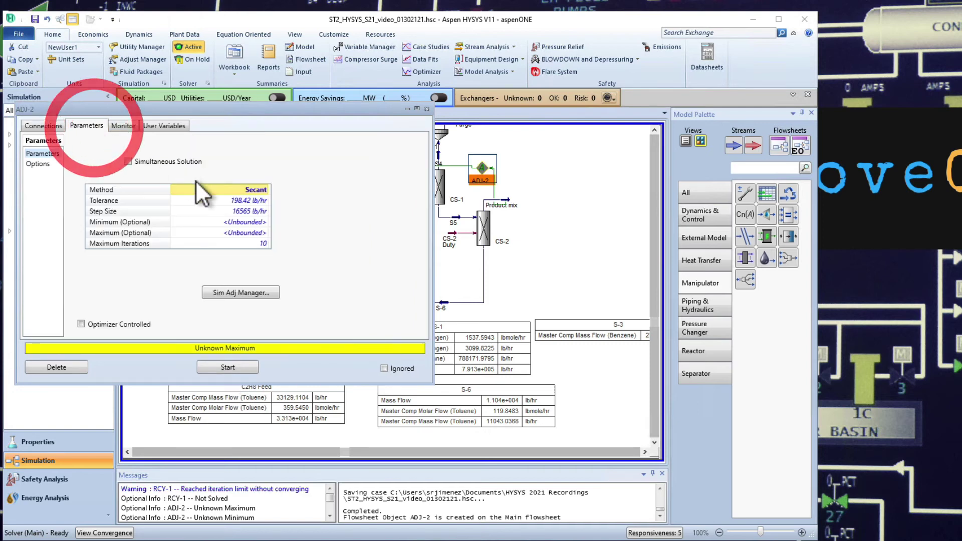
click(245, 221)
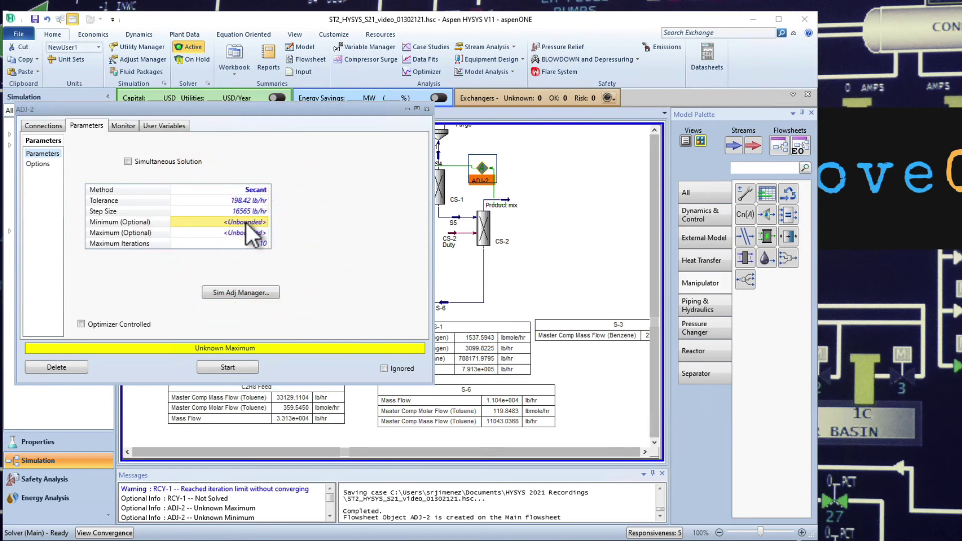
text(100000)
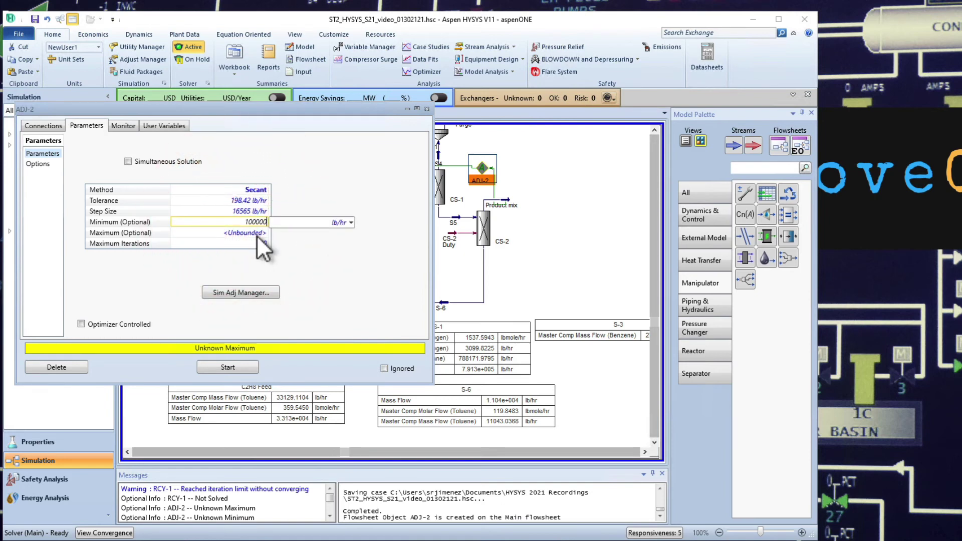
click(257, 233)
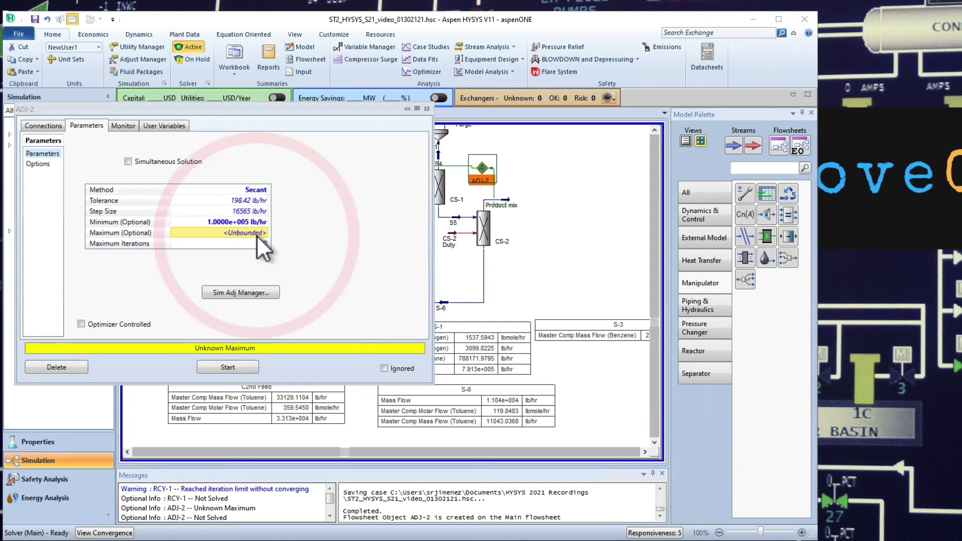
text(35000)
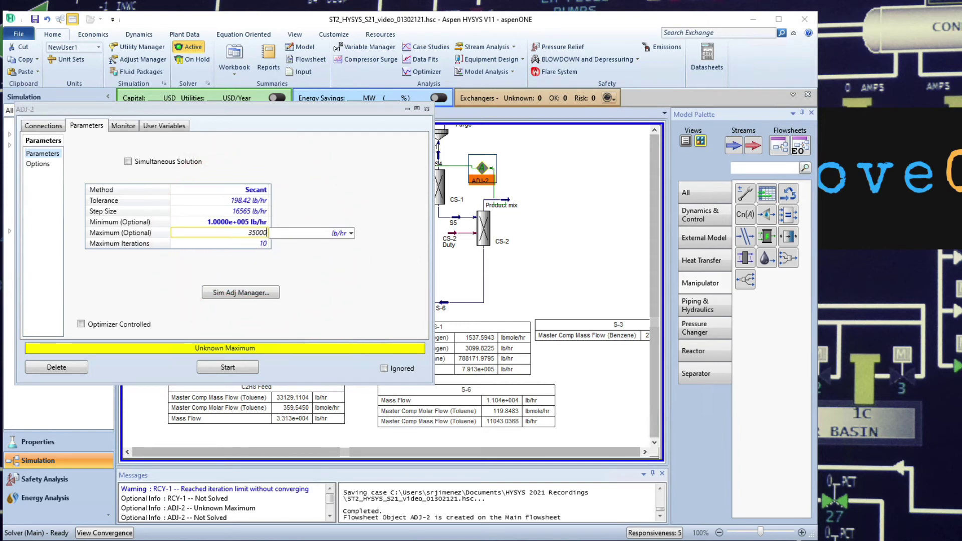
key(Return)
text(3)
key(Return)
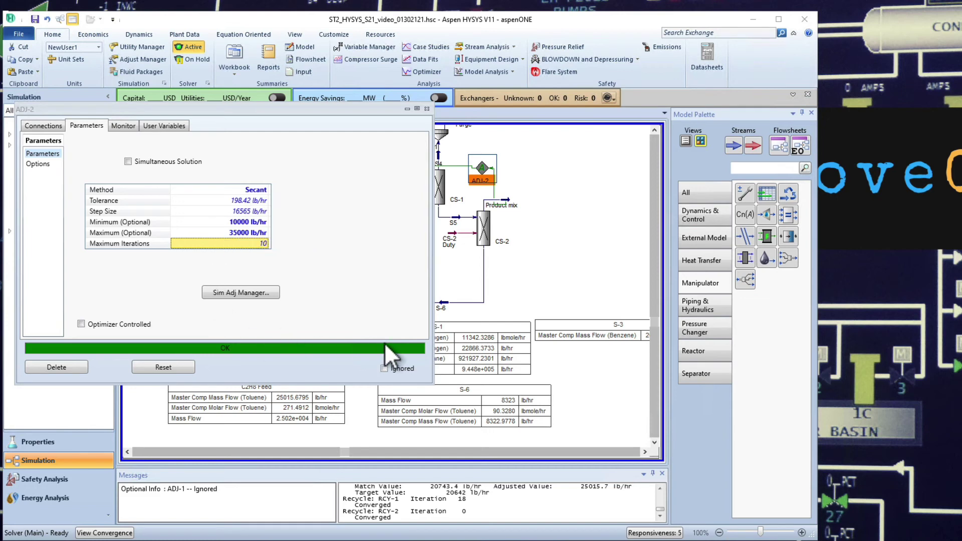
Close ADJ-2's window and hide the ADJ-1 adjust block from the flowsheet.
click(426, 109)
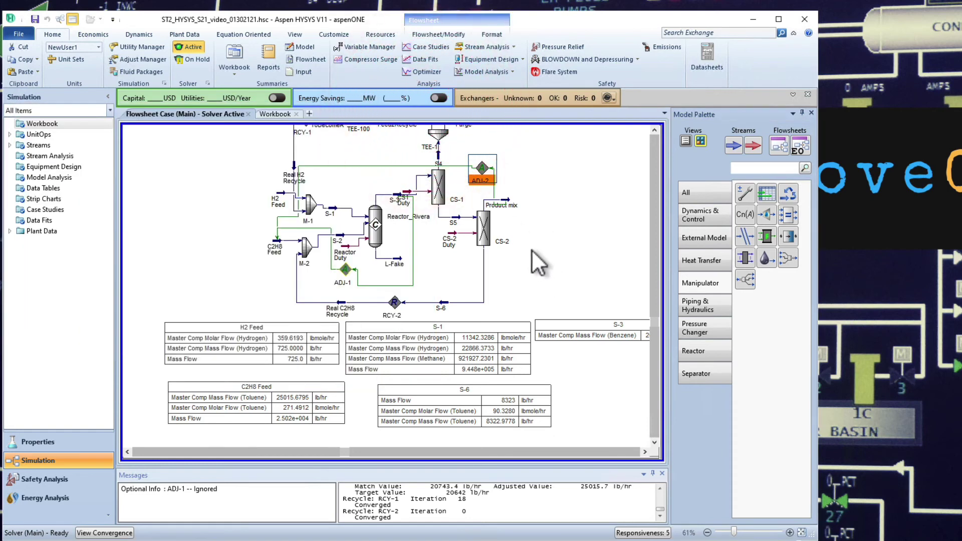
scroll(531, 249, right, 3)
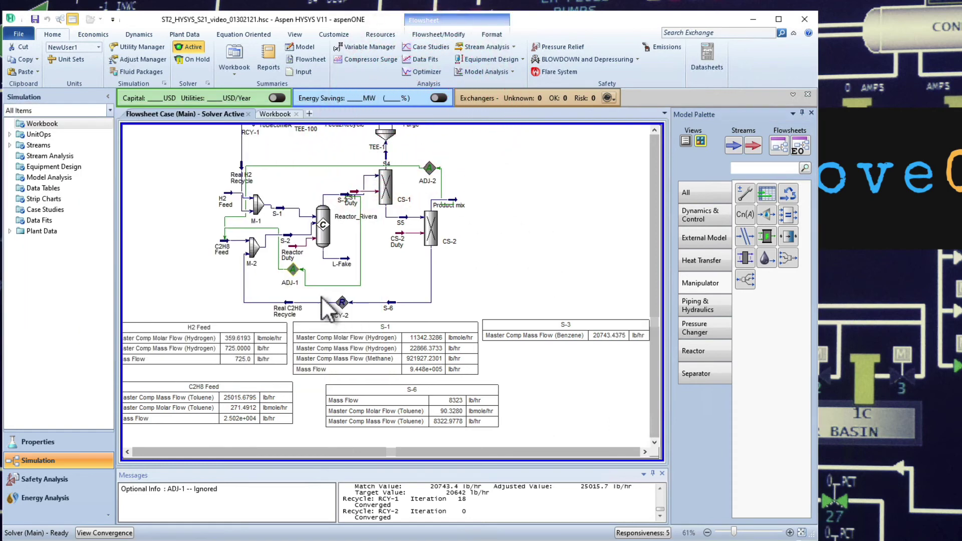
right_click(295, 276)
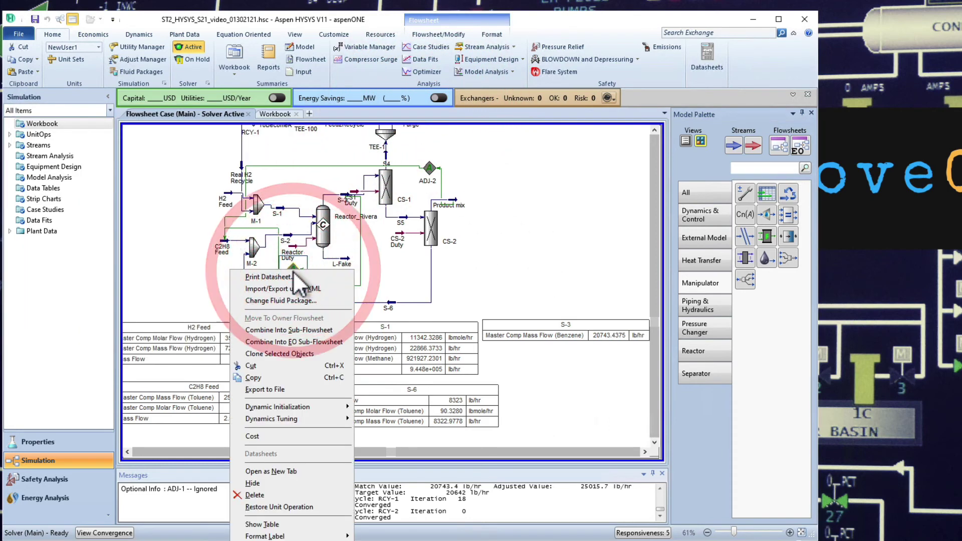
click(272, 483)
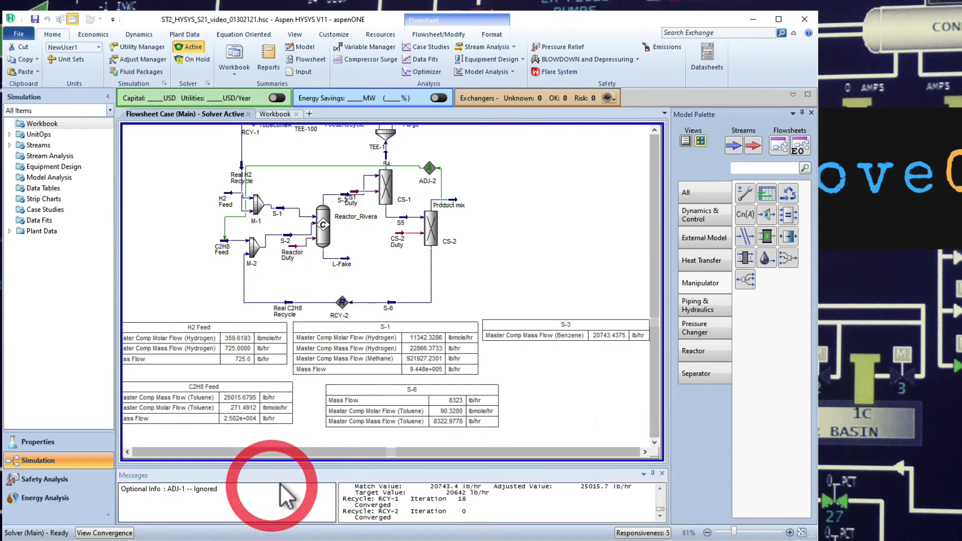
Review ADJ-2's tolerance on its Parameters page without changing it.
click(527, 275)
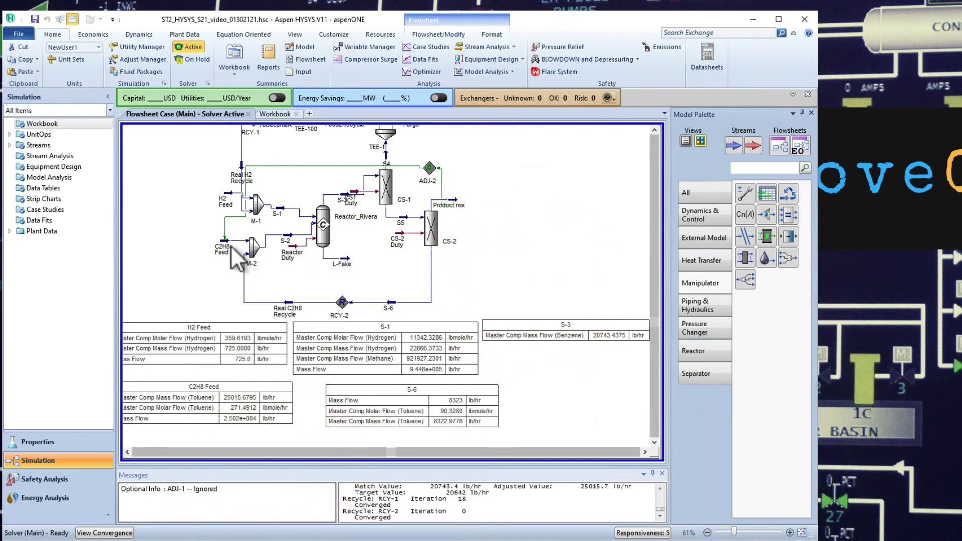
mouse_move(455, 207)
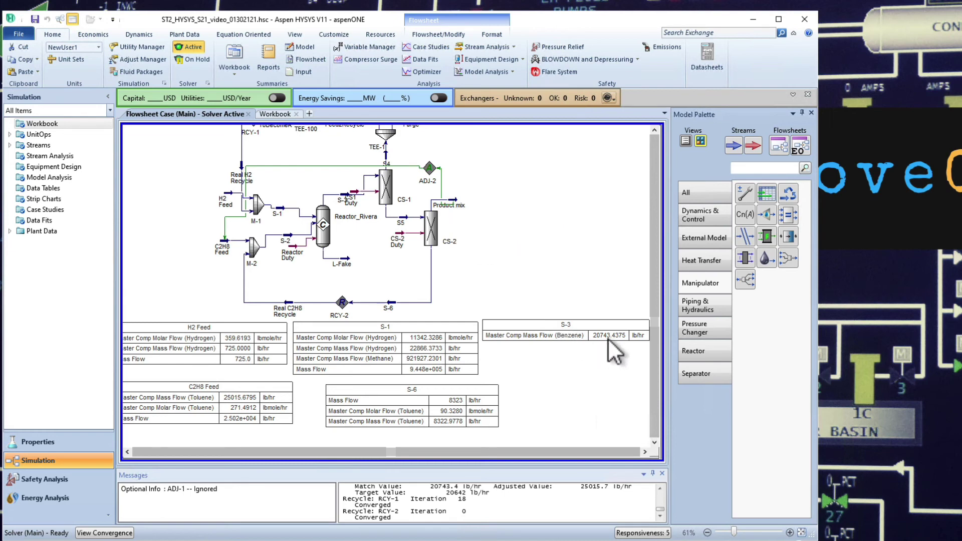
double_click(428, 167)
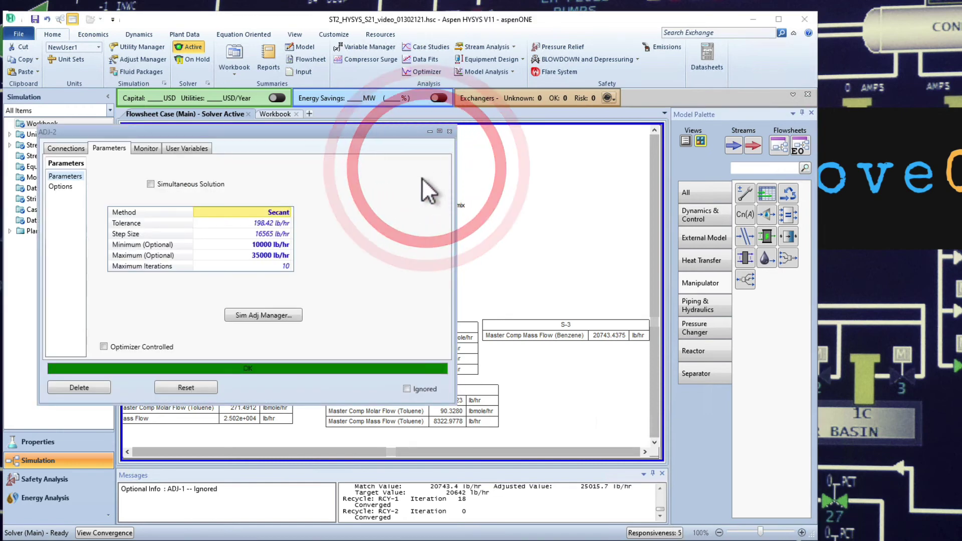
click(261, 223)
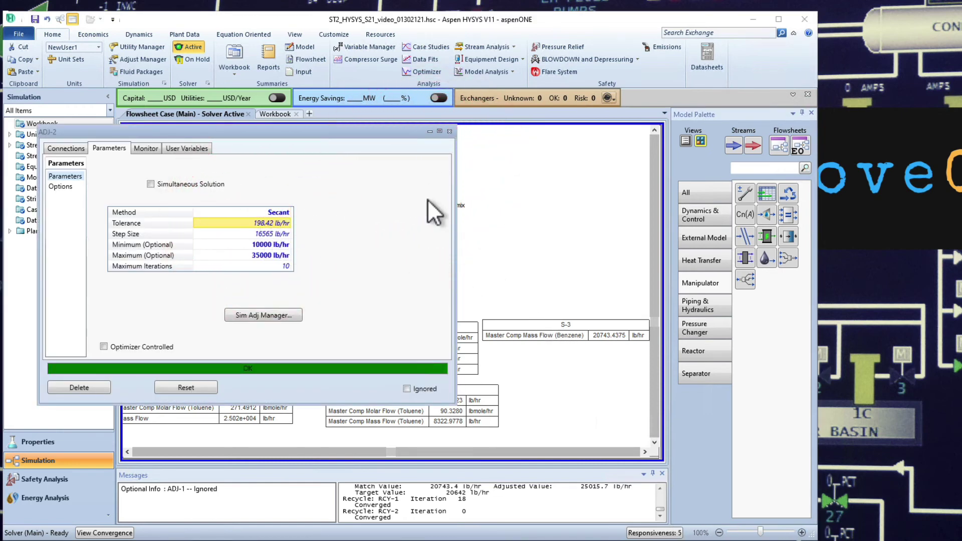
click(449, 131)
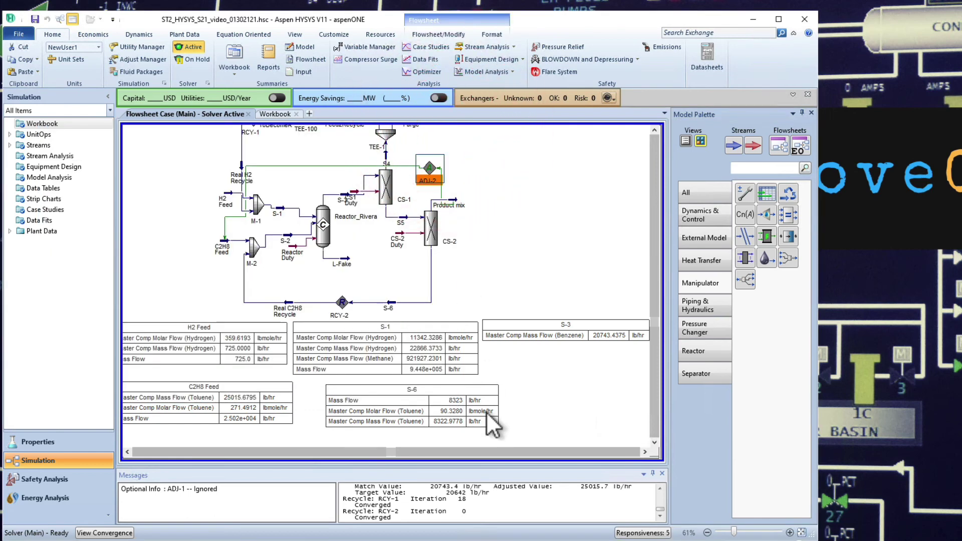
Add a table for the Product mix stream showing its total and benzene mass flows.
click(458, 205)
right_click(457, 205)
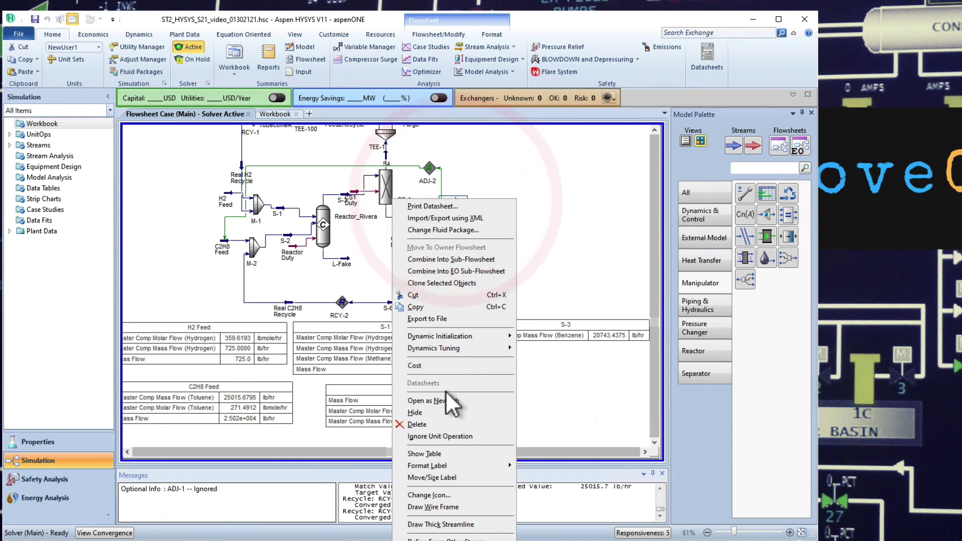
click(423, 452)
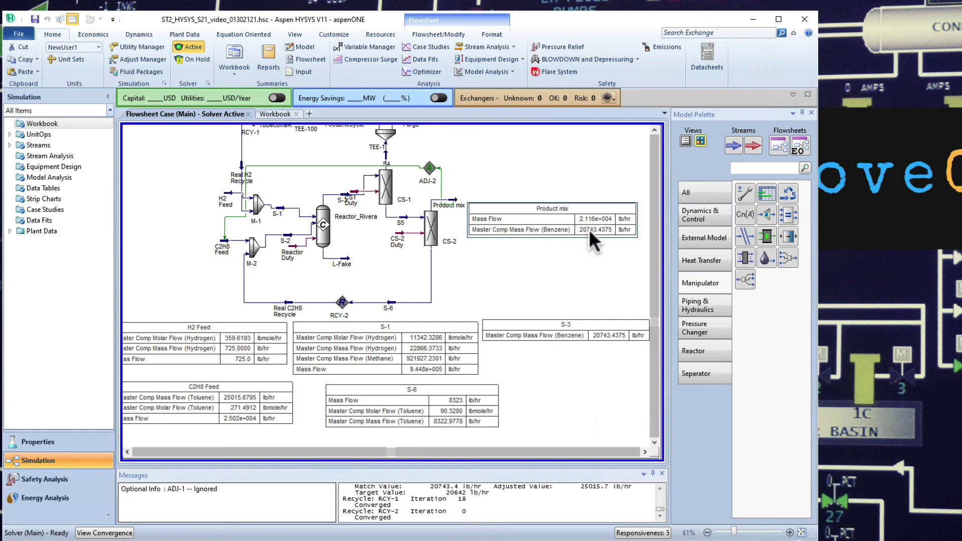
Set ADJ-2's tolerance and step size to 150 lb/hr.
double_click(428, 167)
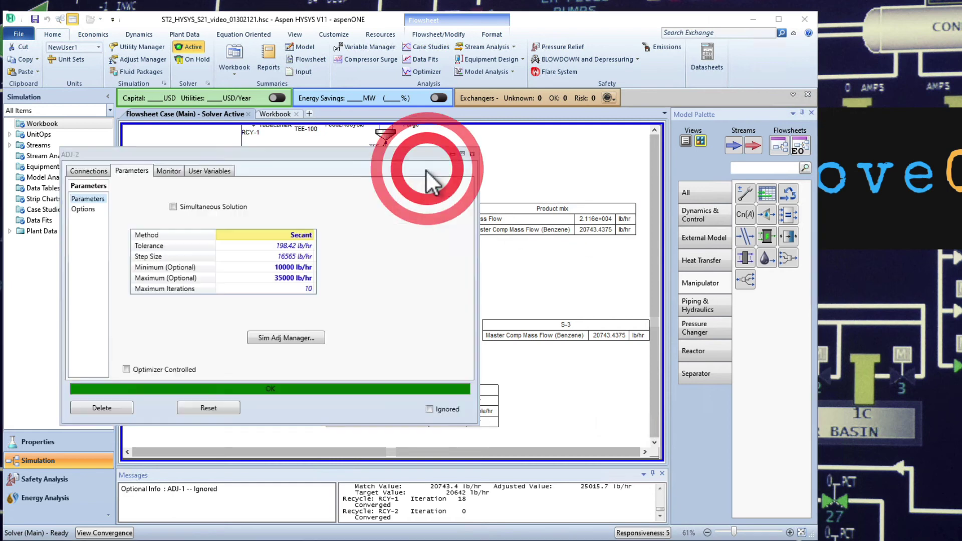
drag(308, 154, 257, 128)
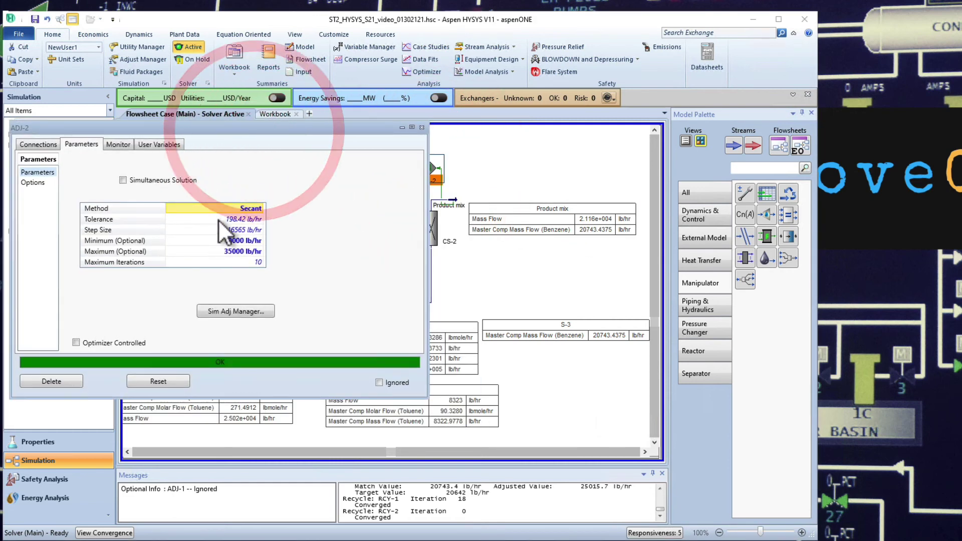
click(217, 218)
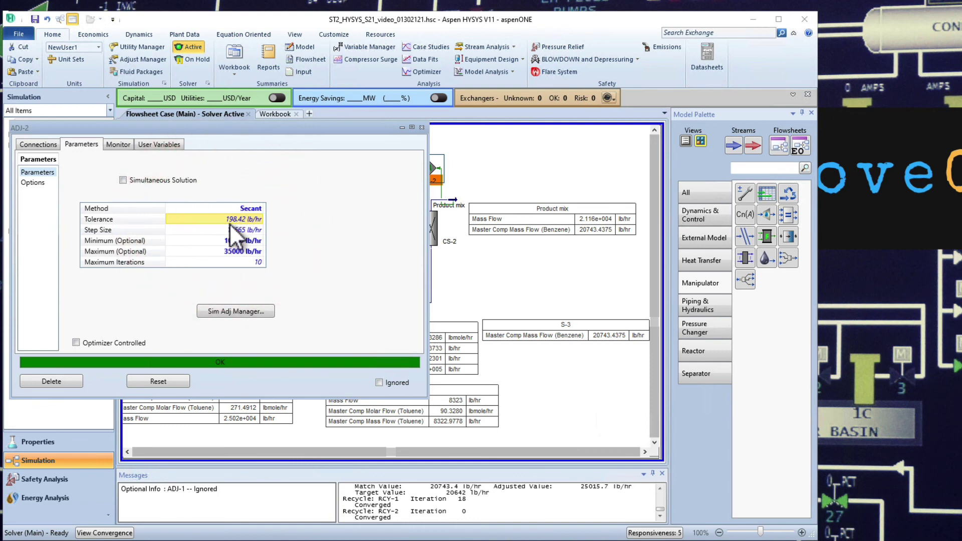
text(150)
key(Return)
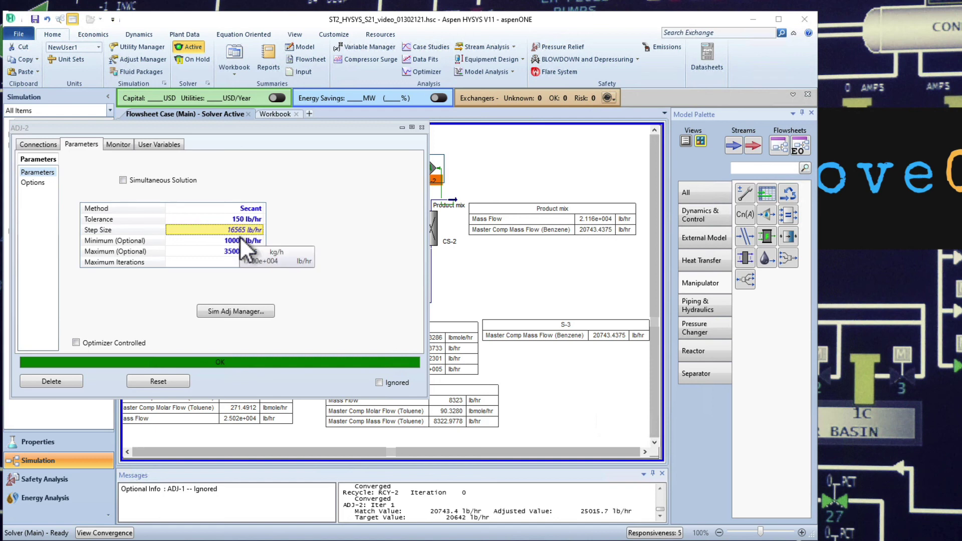
text(150)
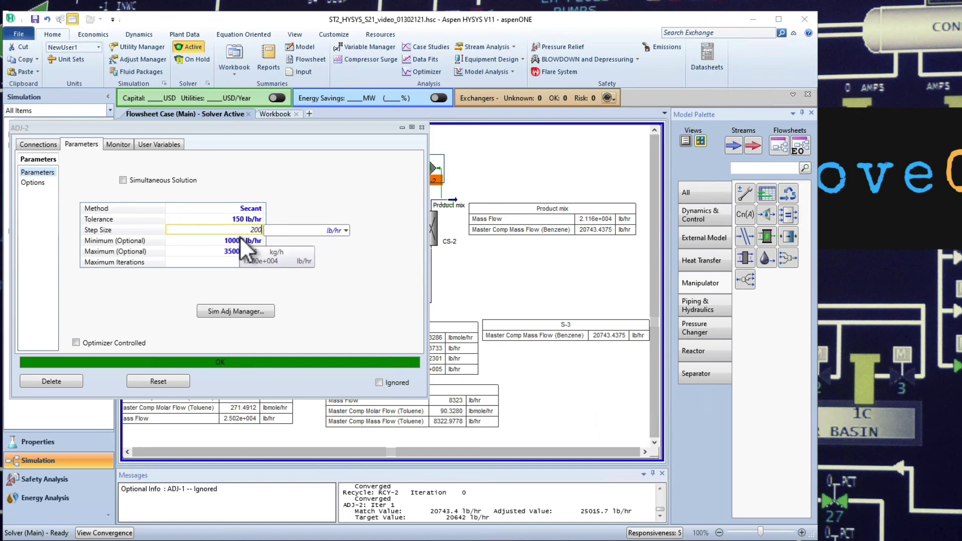
key(Return)
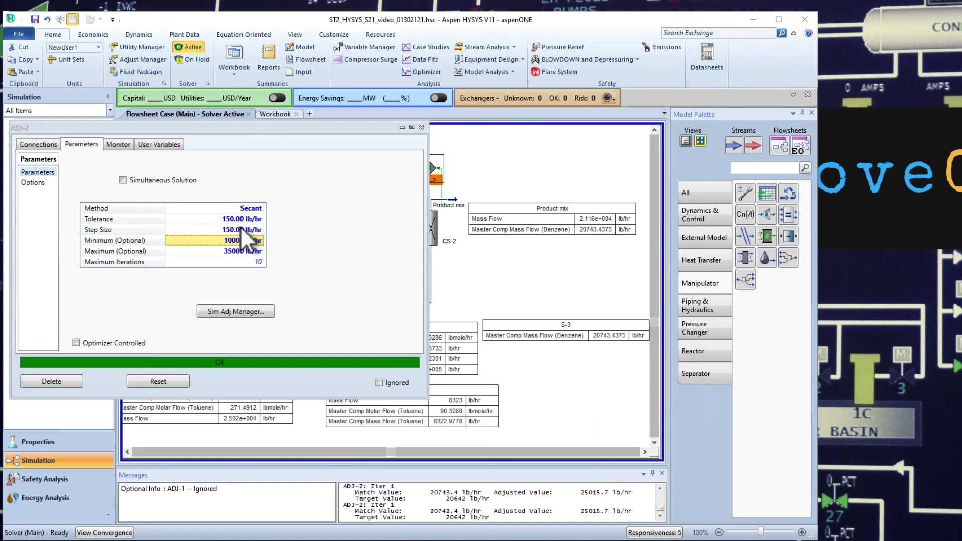
Keep lowering ADJ-2's tolerance and step size through 100, 50 and 25 down to 1 lb/hr.
click(243, 219)
text(100)
key(Return)
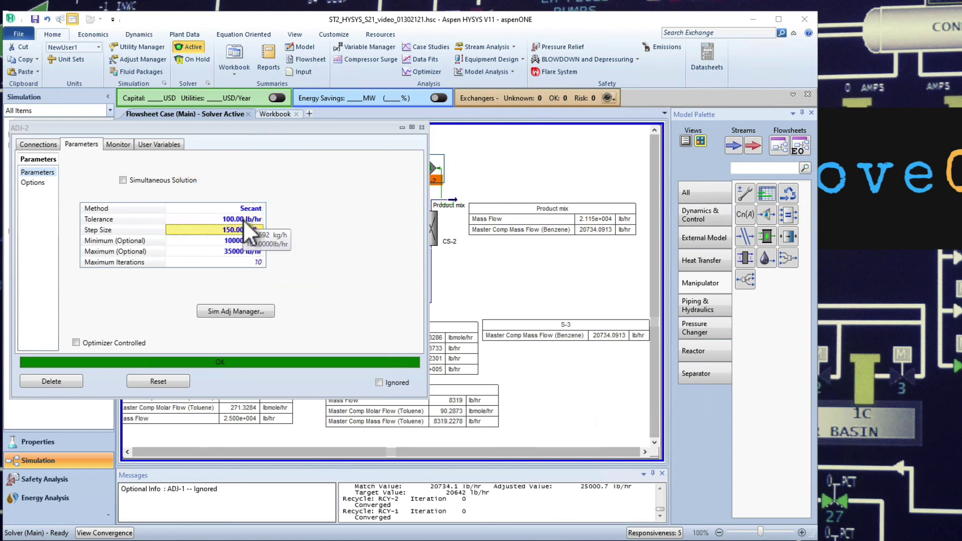
text(10)
key(Return)
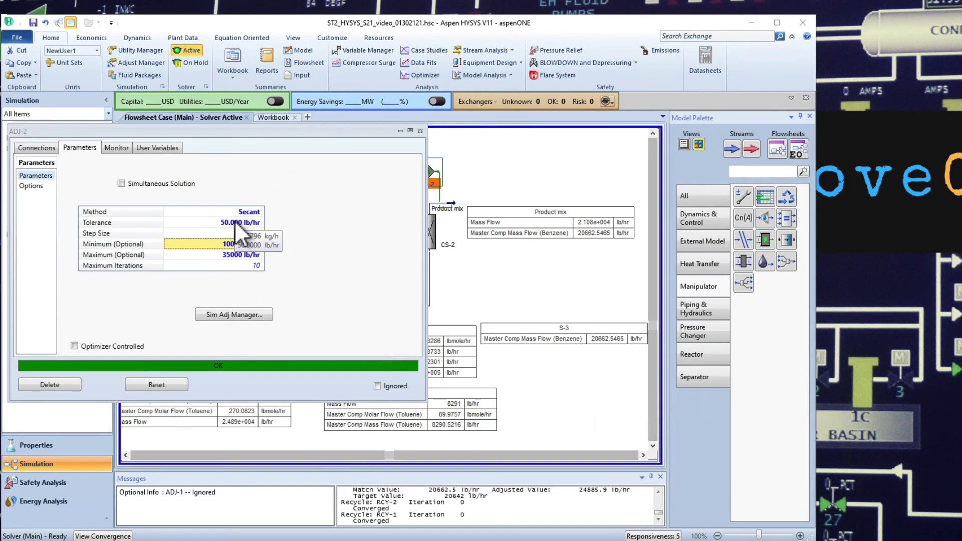
click(239, 224)
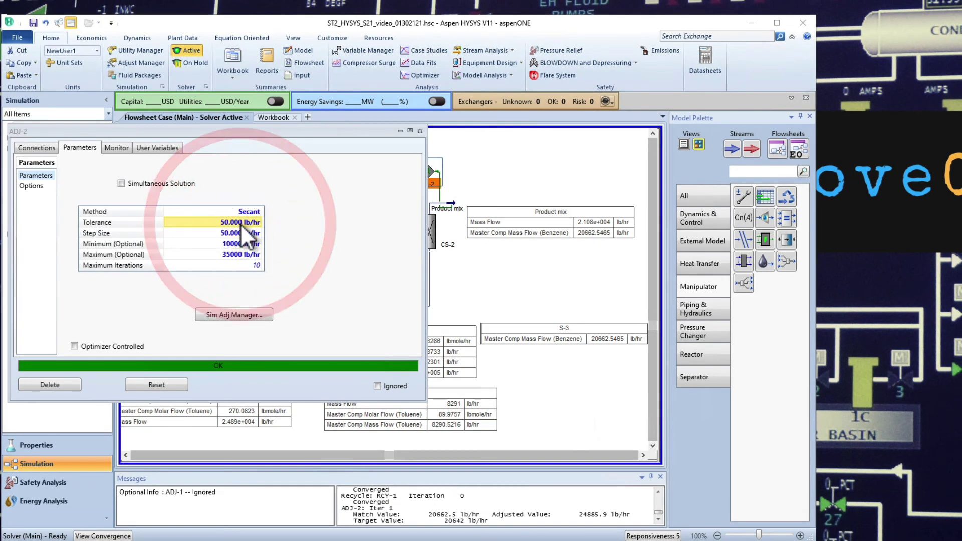
text(25)
key(Return)
key(Return)
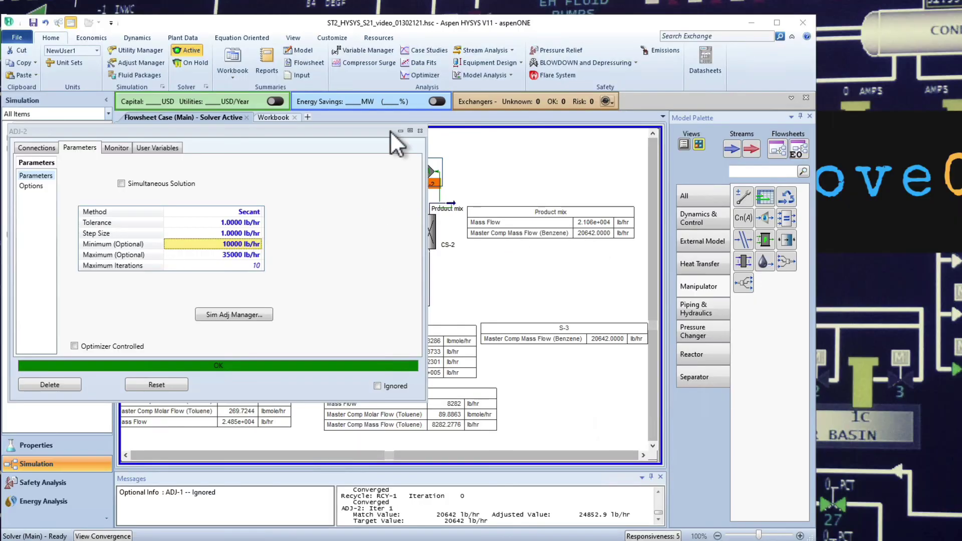
Close the ADJ-2 window and scroll the flowsheet up to the top units.
click(420, 131)
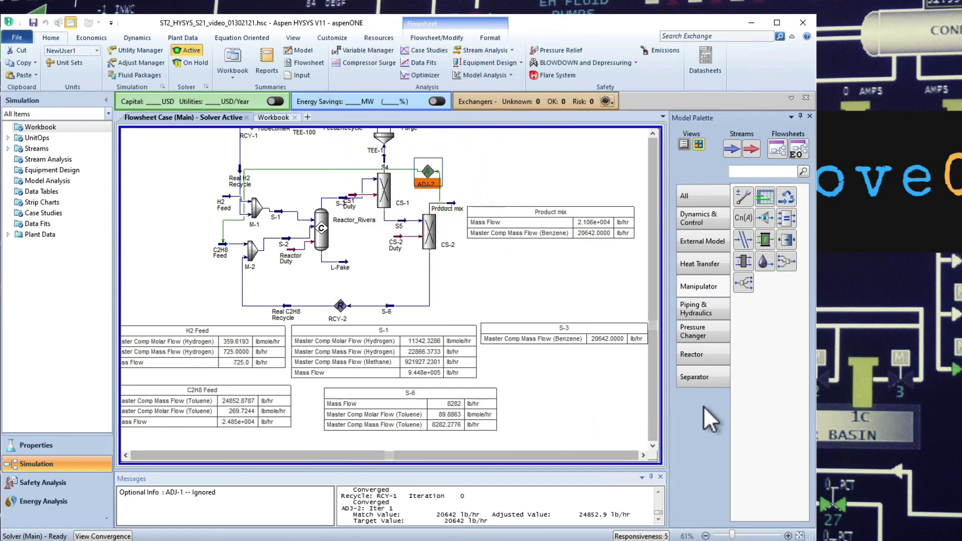
scroll(647, 305, up, 1)
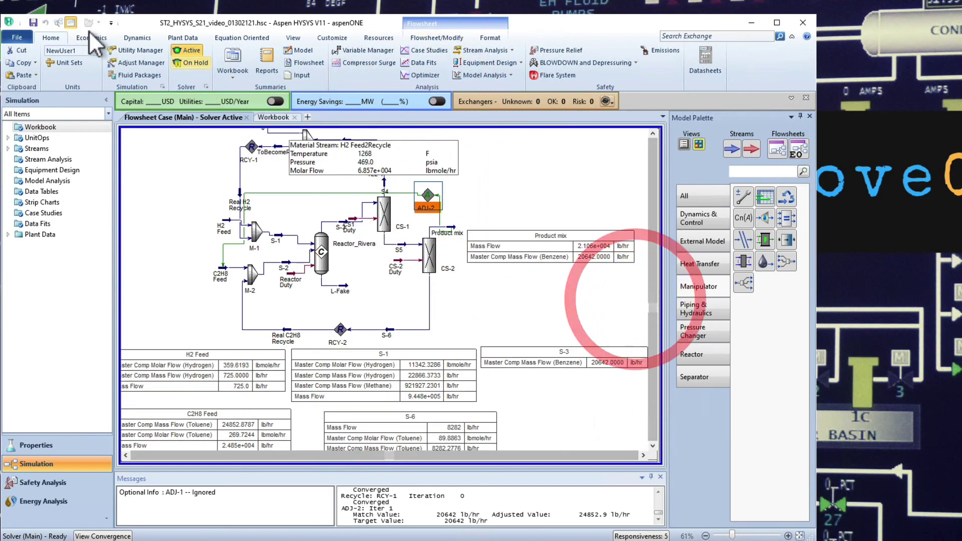
scroll(637, 301, up, 1)
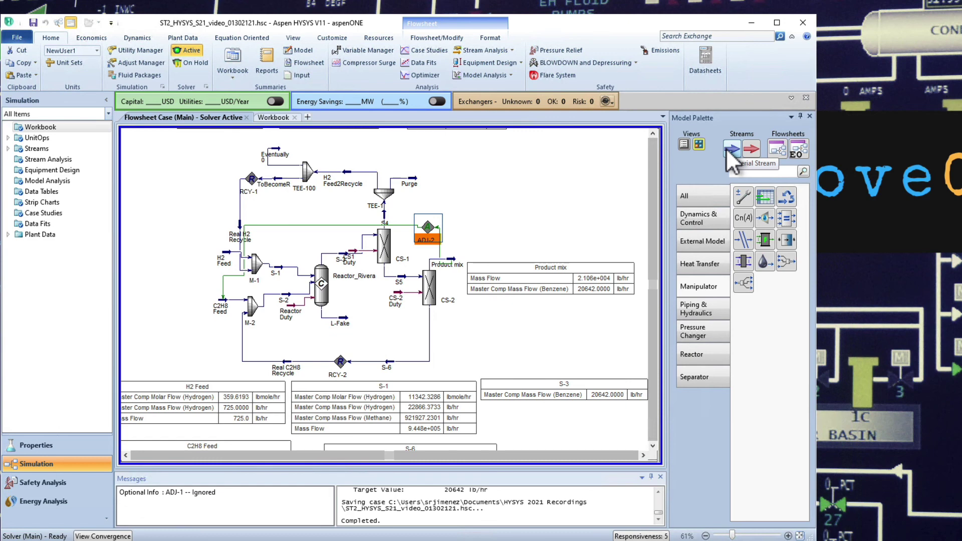